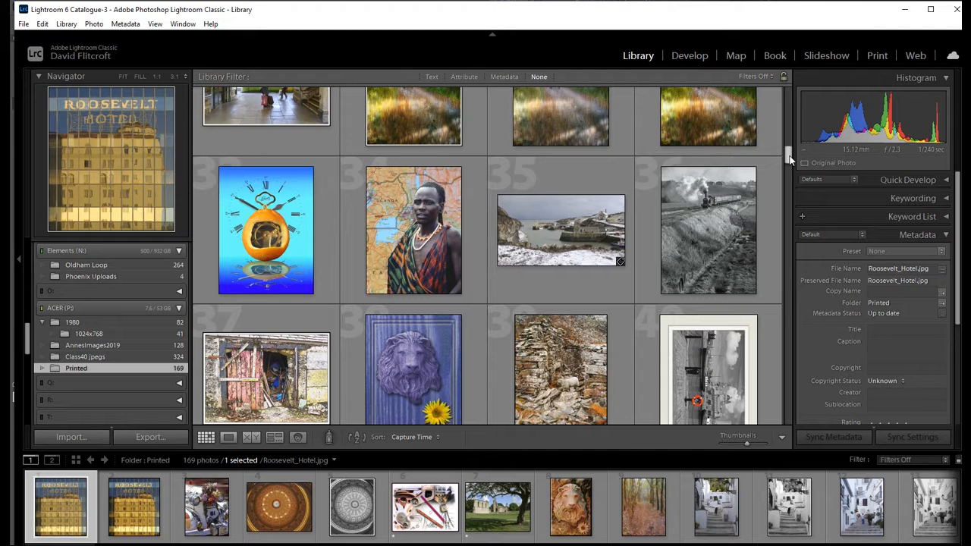
Step: Open the original Dilapidation Complete.psd from the library in Photoshop 2020, using its embedded colour profile
left_click_drag(789, 156, 788, 103)
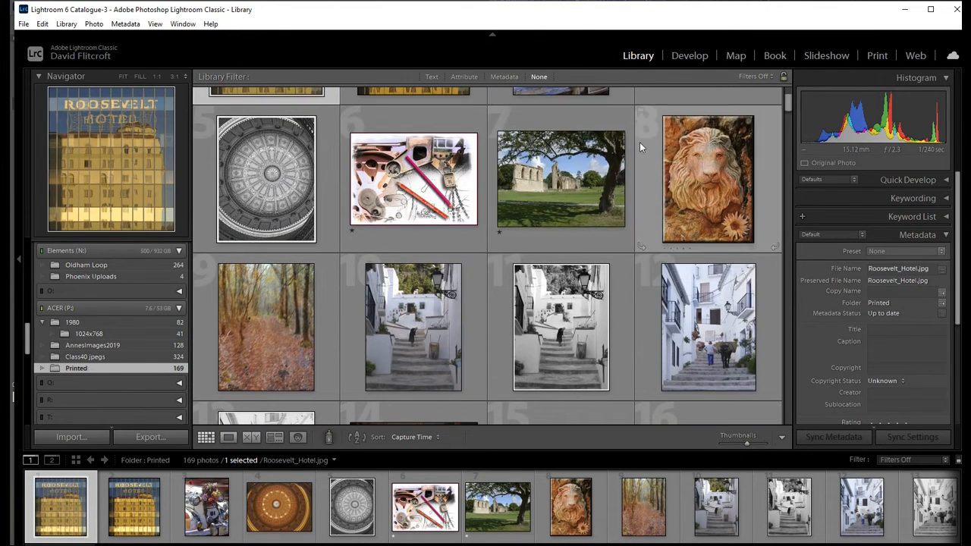
left_click(422, 190)
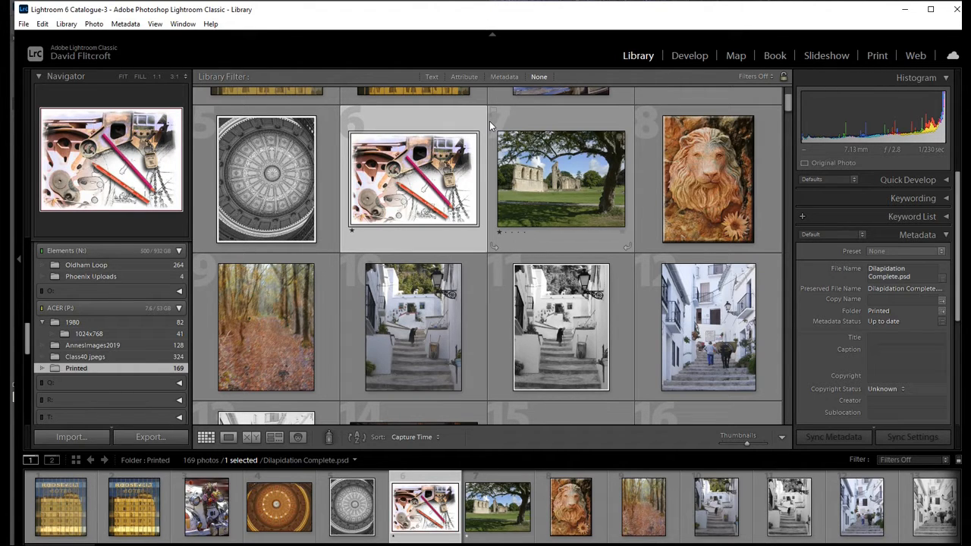
right_click(410, 177)
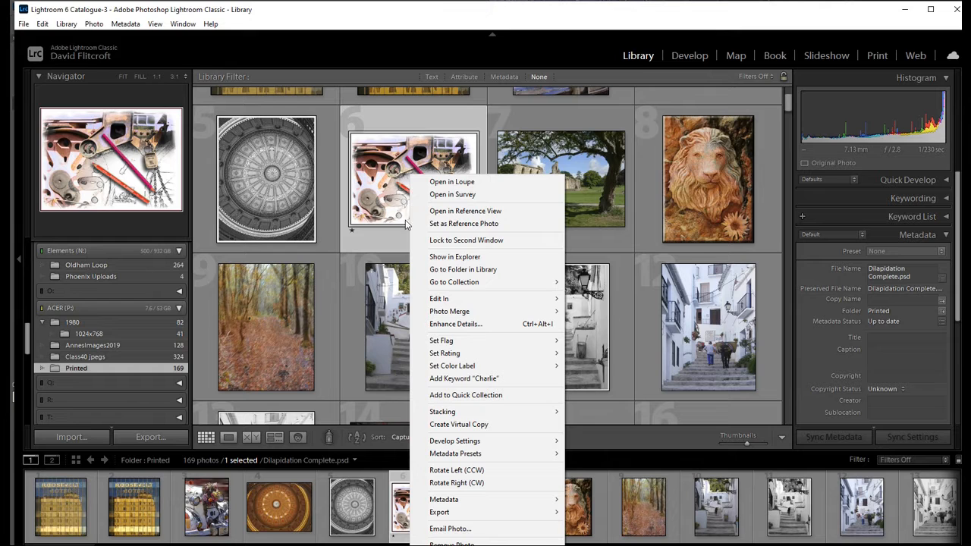
mouse_move(493, 301)
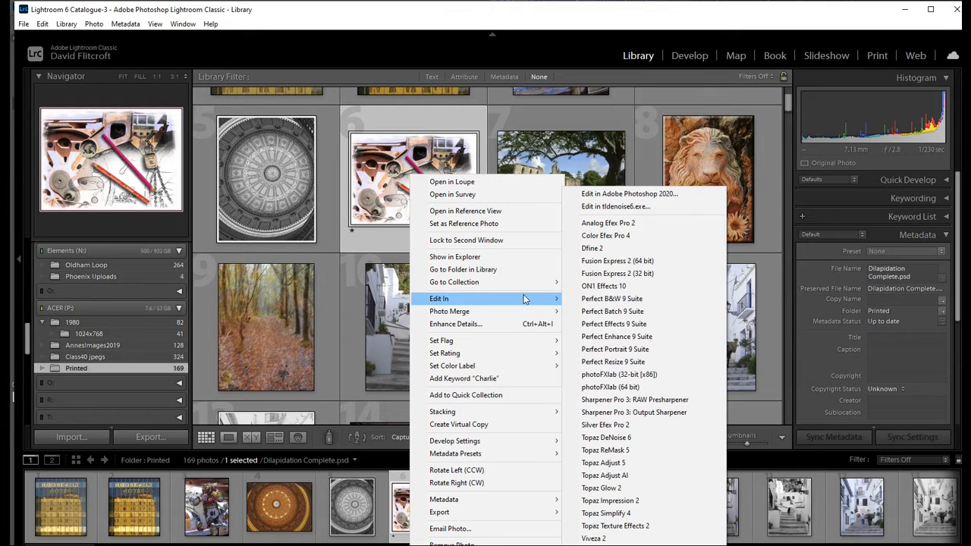
left_click(646, 195)
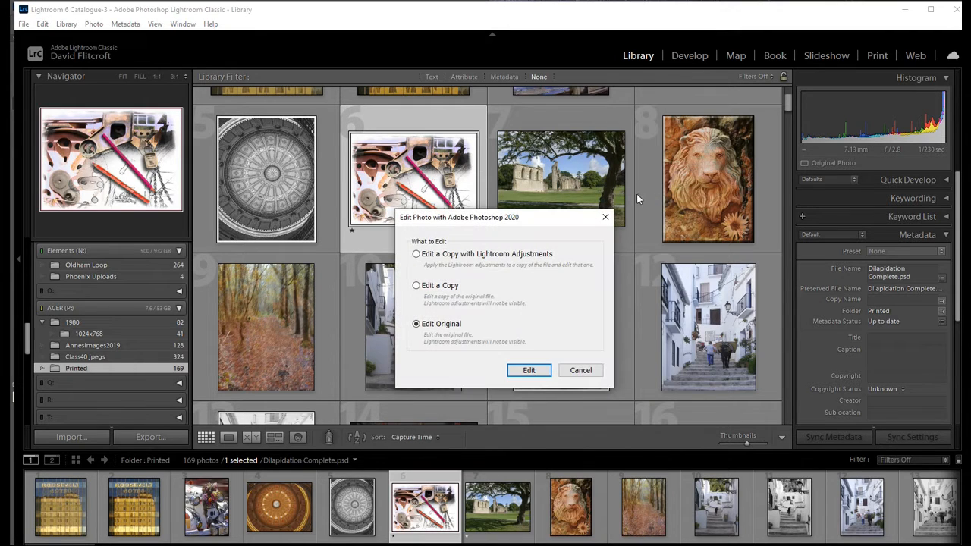
left_click(533, 373)
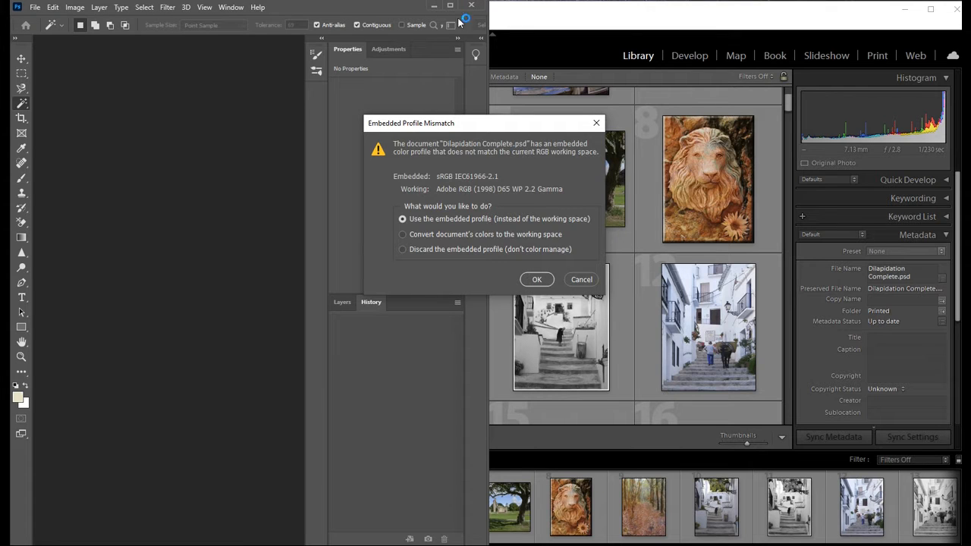
left_click(537, 281)
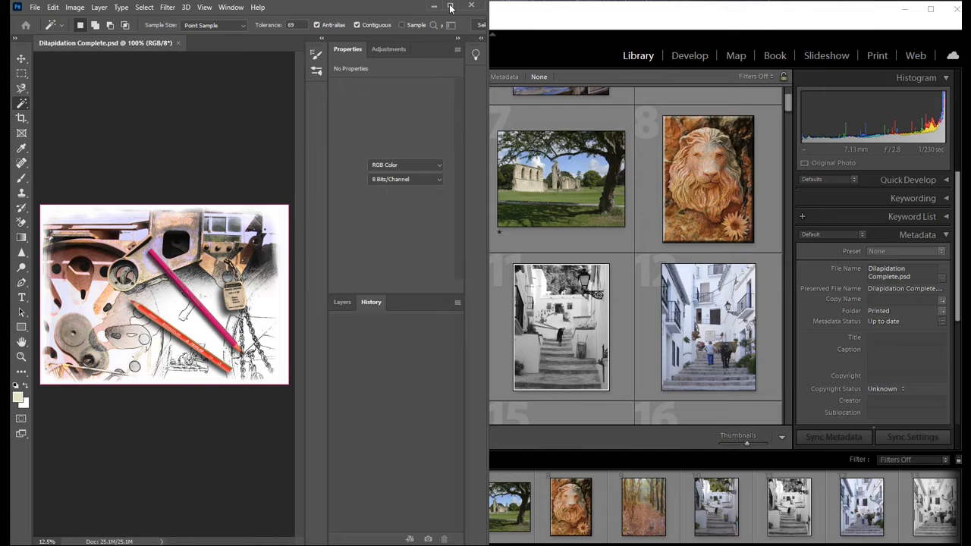
left_click(450, 5)
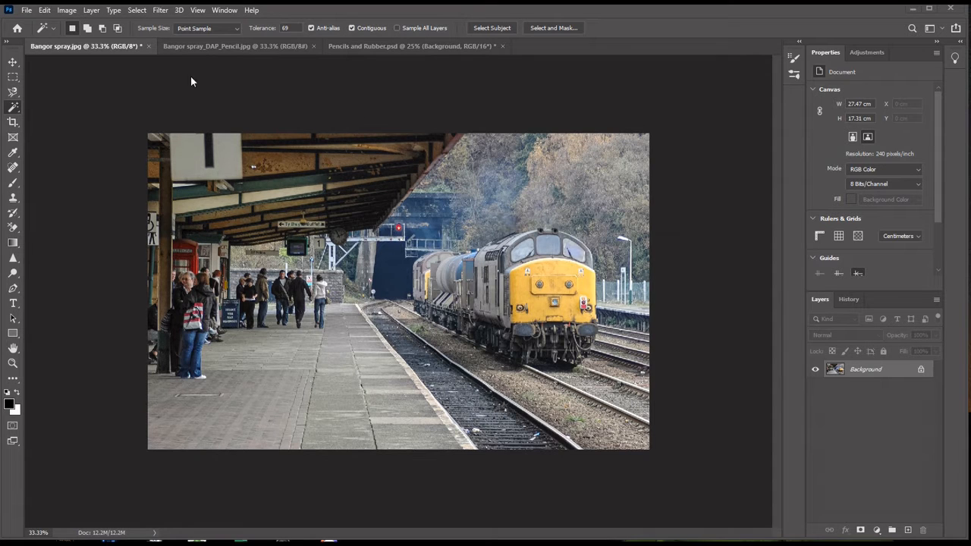
Step: Copy the Background layer of Bangor spray_DAP_Pencil.jpg into Bangor spray.jpg and close the pencil image
left_click_drag(228, 52, 232, 72)
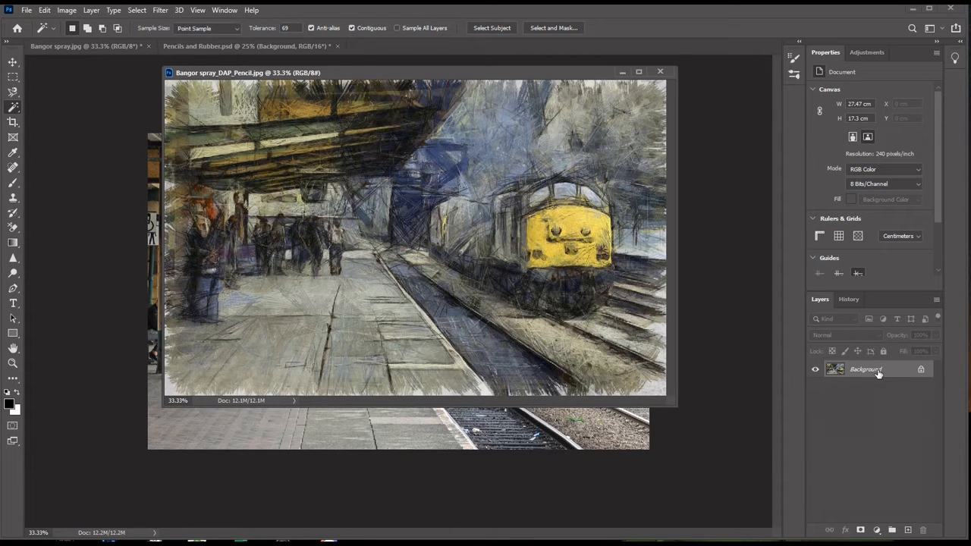
mouse_move(878, 373)
left_mouse_down()
mouse_move(725, 419)
mouse_move(675, 466)
left_mouse_up()
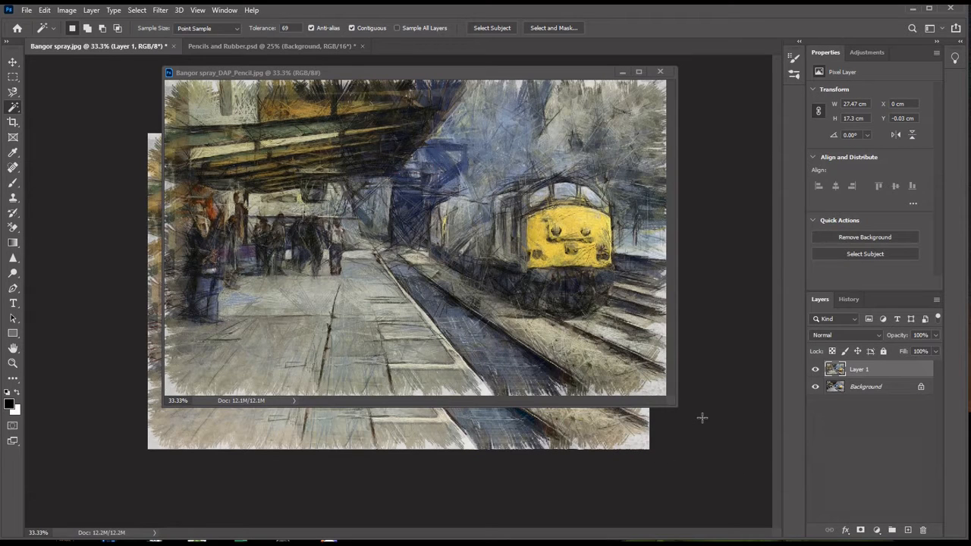
left_click(660, 73)
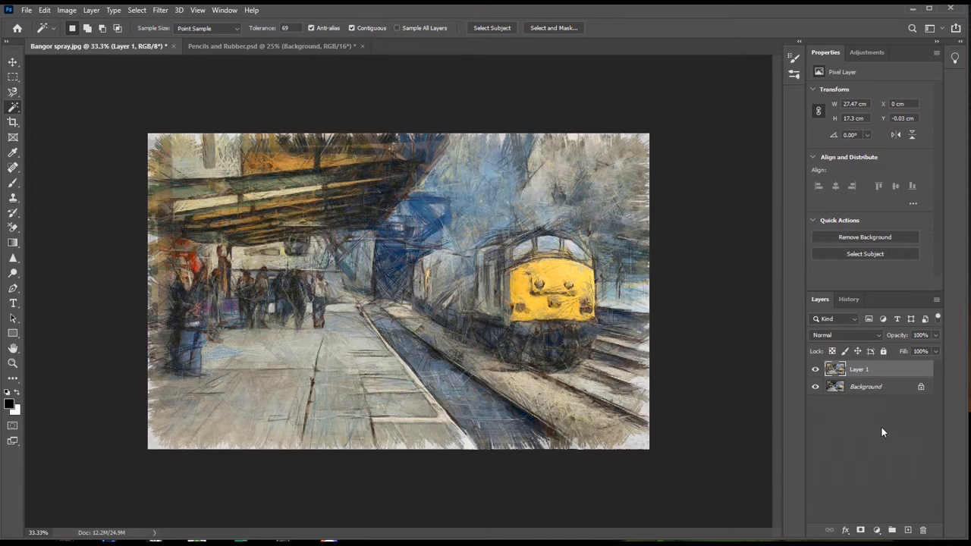
Step: Rename the copied pencil layer above the Background as Colour Sketch
double_click(860, 371)
type("C")
type("ou")
type("o")
type("lou")
type("r S")
type("k")
type("et")
type("ch")
key("Return")
key("Return")
Step: Duplicate the Colour Sketch layer and rename the duplicate as Mono Sketch
left_click_drag(899, 372, 908, 530)
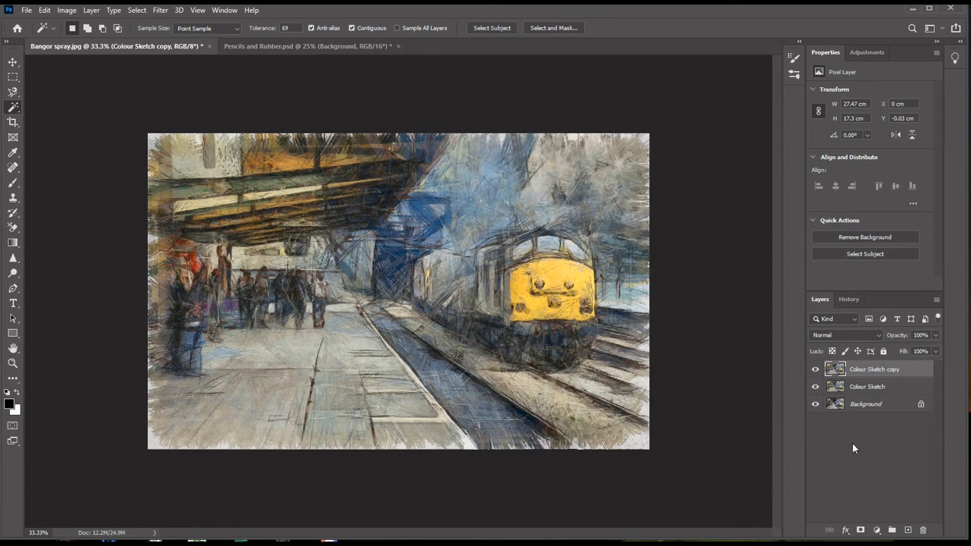
double_click(866, 370)
type("Mono Sketch")
left_click(860, 462)
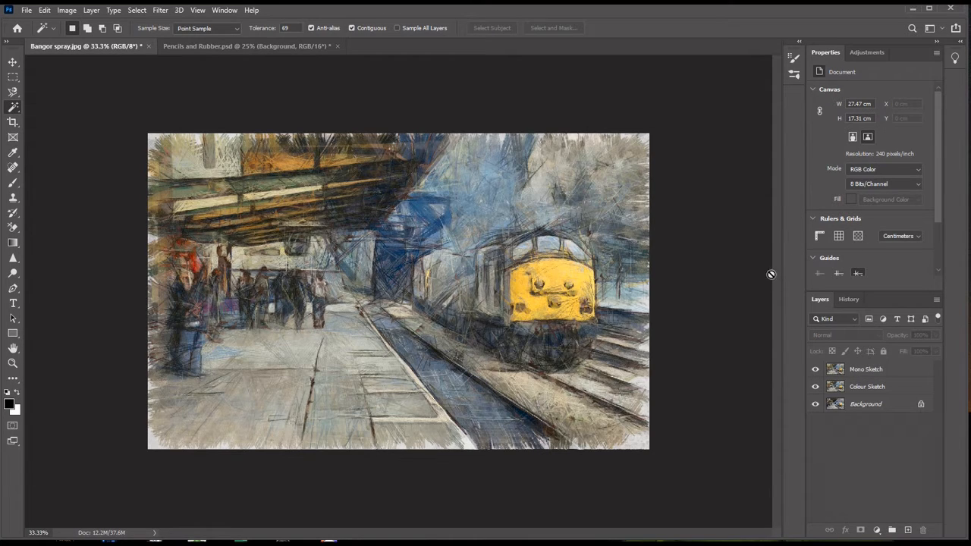
Step: Add a Black & White adjustment layer with default settings above the Mono Sketch layer
left_click(881, 372)
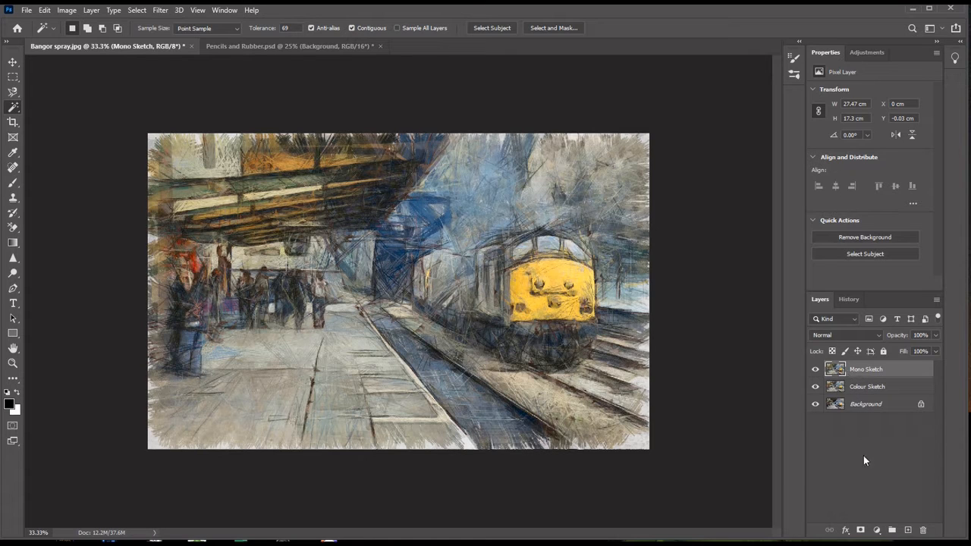
left_click(877, 530)
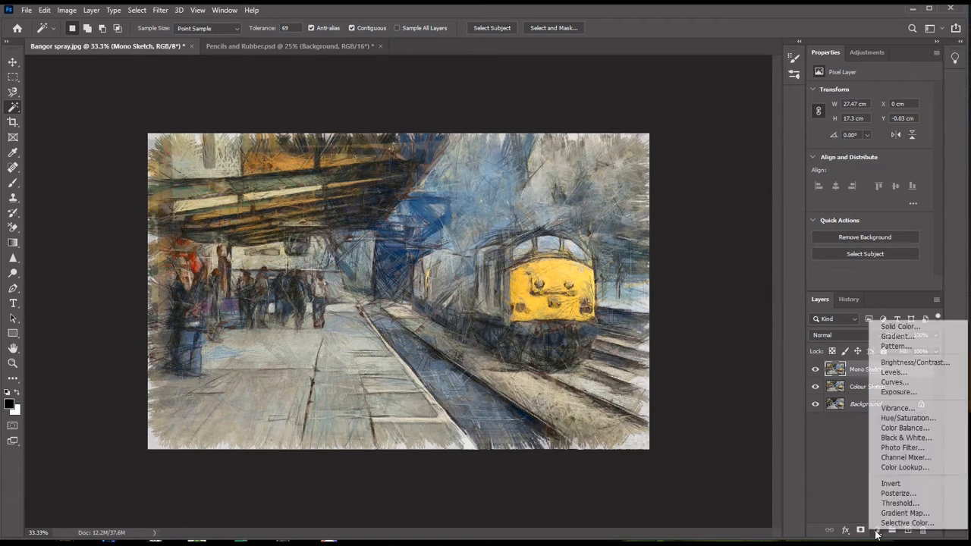
left_click(899, 439)
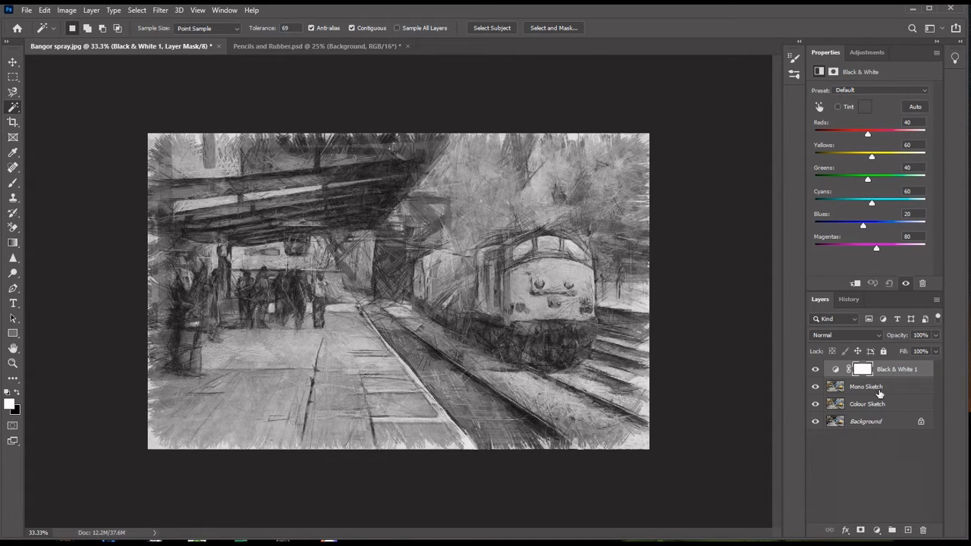
Step: Hide and reshow the Mono Sketch and Colour Sketch layers to check which layers the Black & White adjustment affects
left_click(815, 387)
left_click(815, 404)
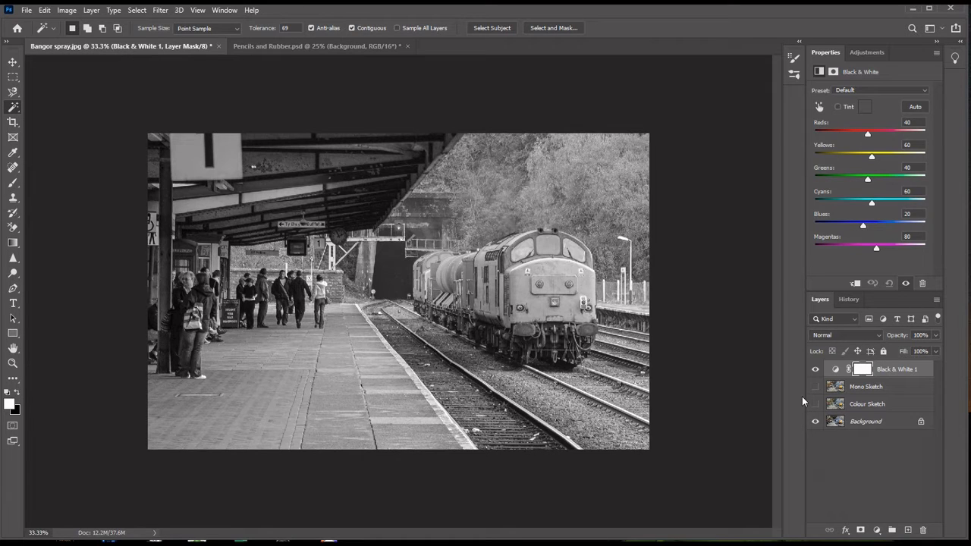
left_click(815, 405)
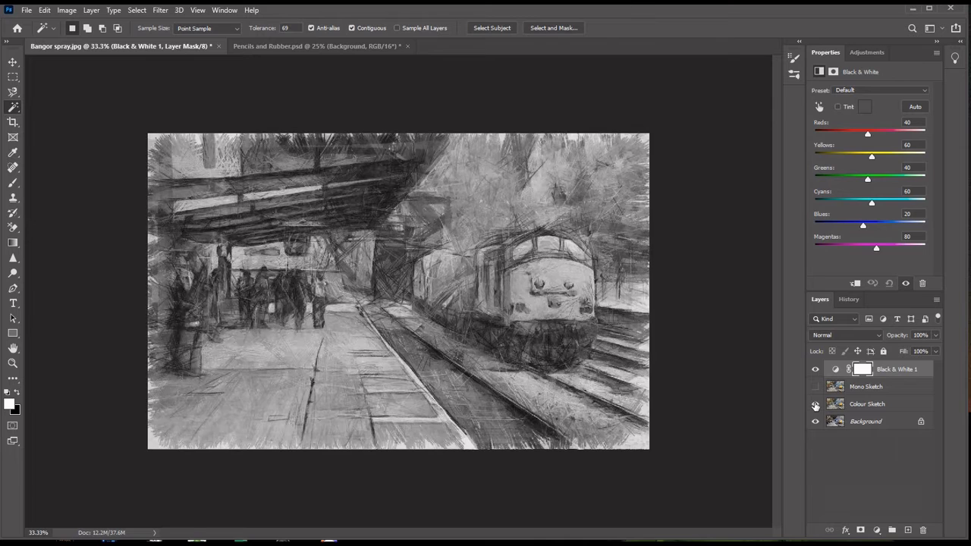
left_click(815, 387)
Step: Clip the Black & White adjustment to the Mono Sketch layer and check the result by toggling that layer's visibility
right_click(878, 370)
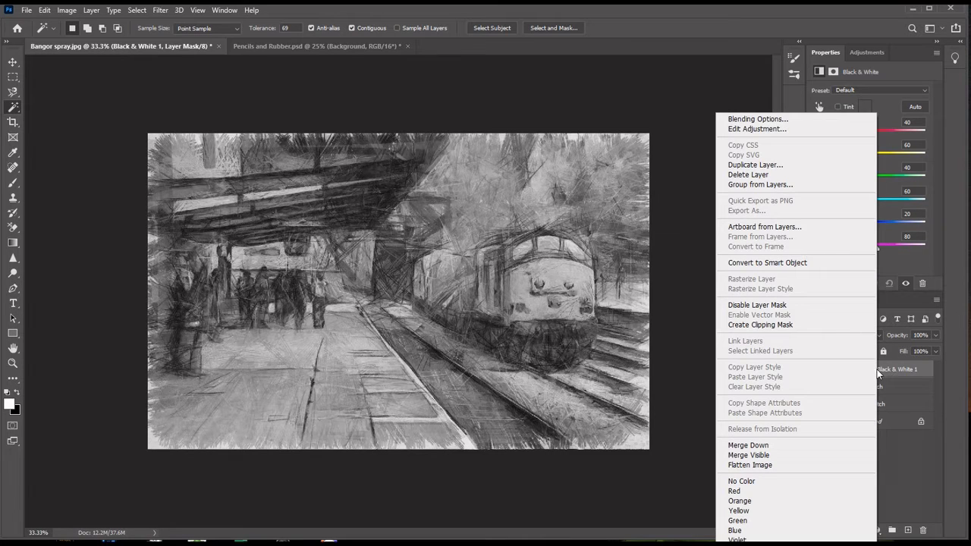
left_click(778, 327)
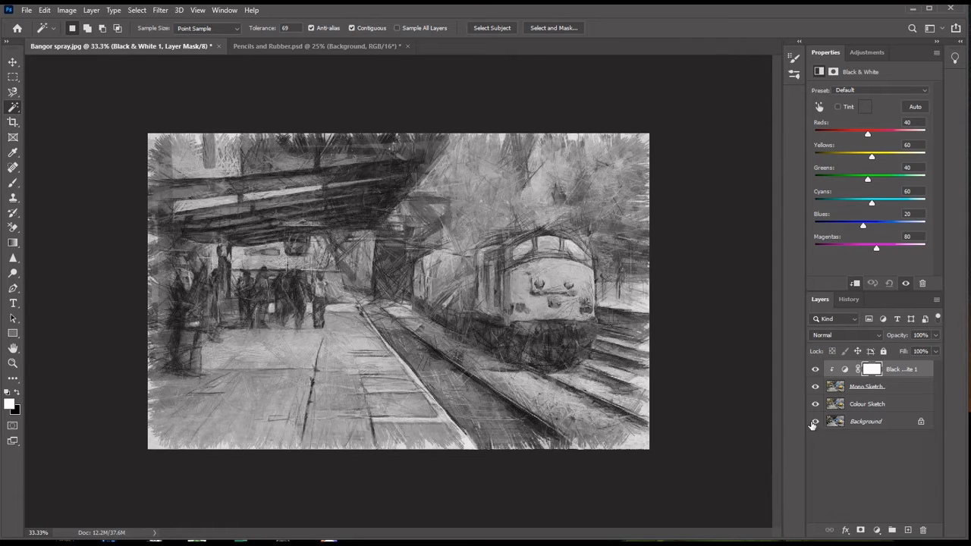
left_click(816, 387)
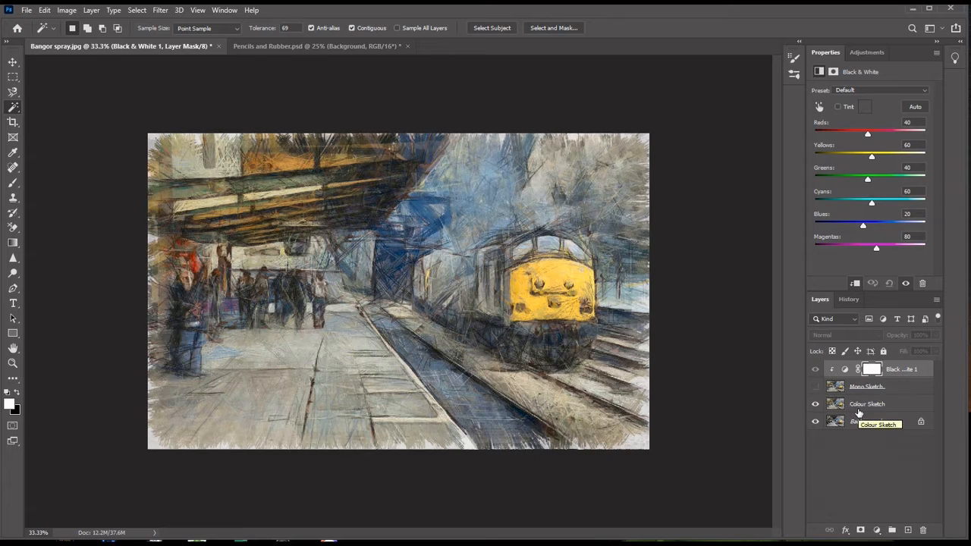
left_click(815, 387)
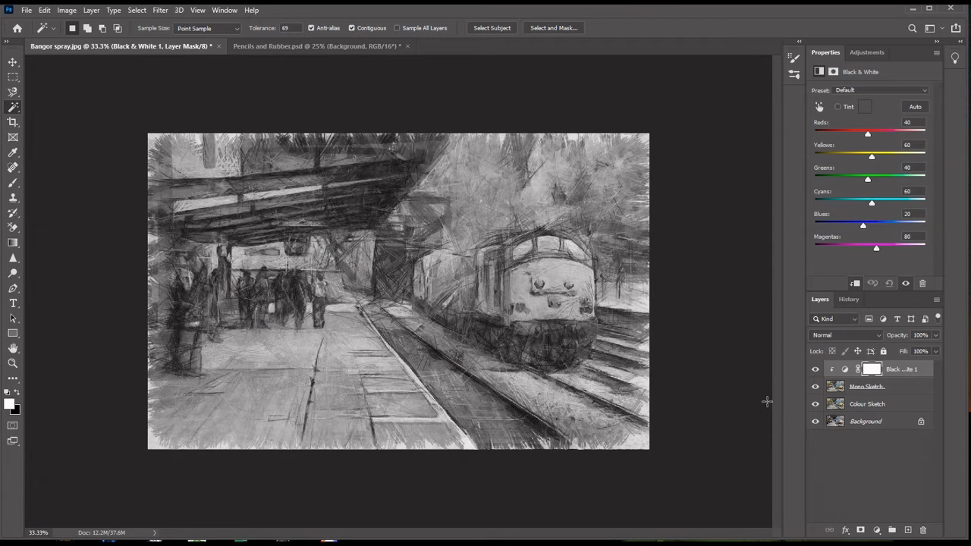
Step: Add a Curves adjustment layer with an S-curve, mapping input 45 to output 29 and input 209 to output 223
left_click(877, 530)
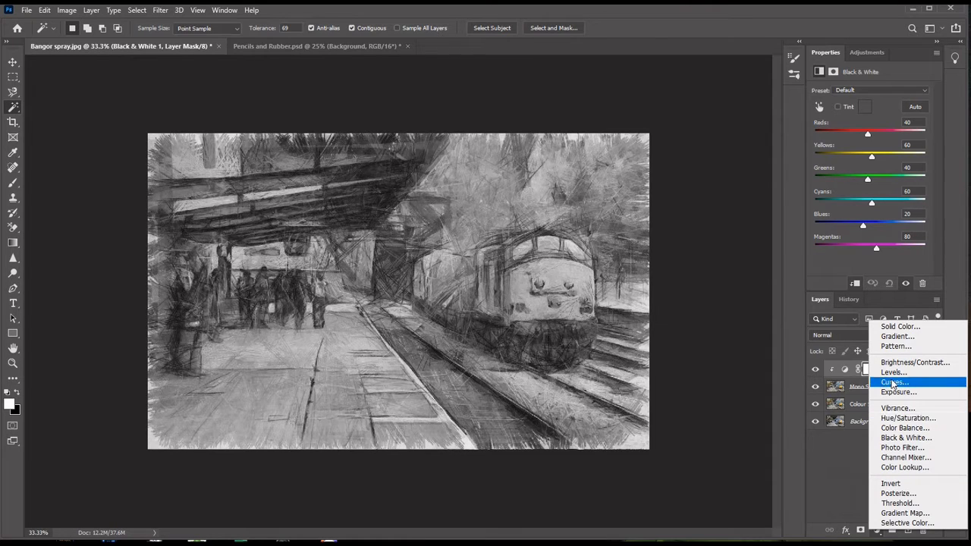
left_click(893, 382)
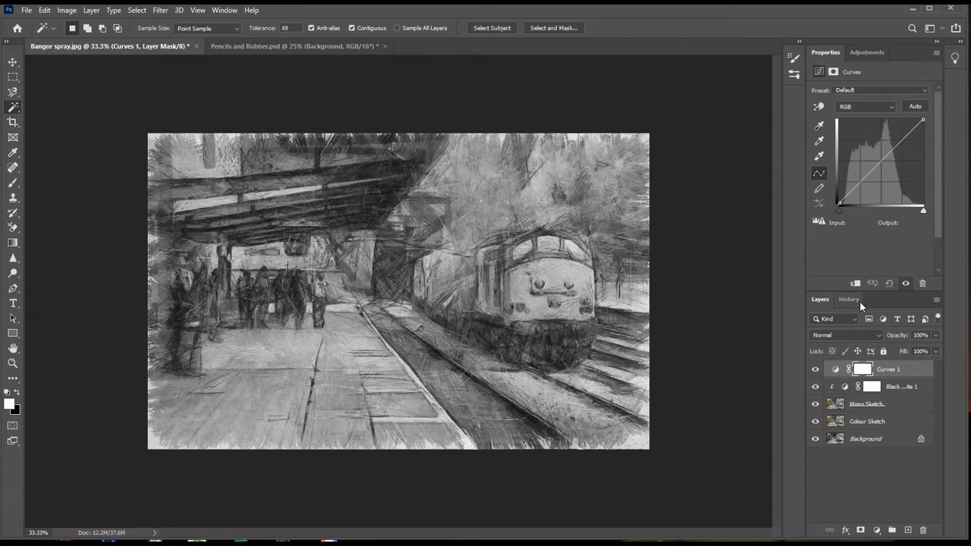
left_click_drag(854, 191, 853, 194)
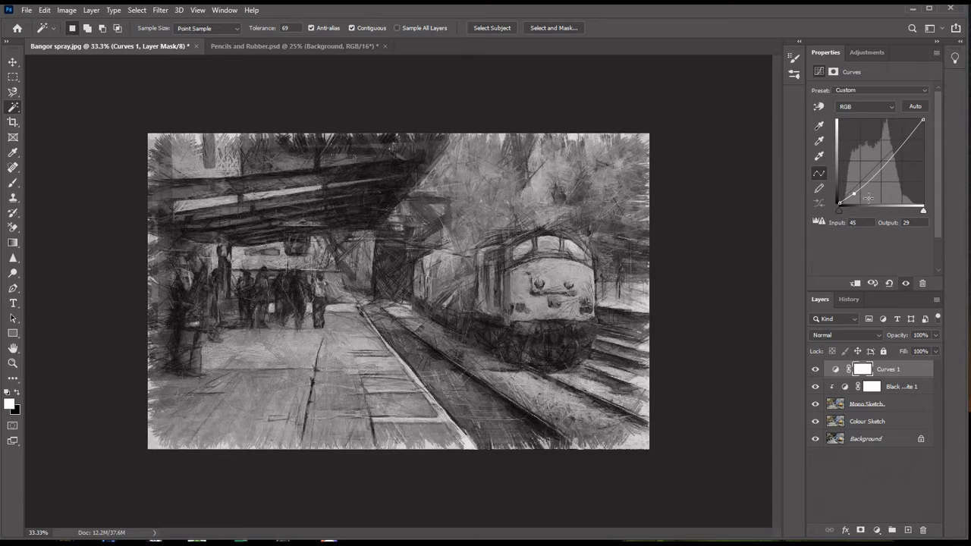
left_click_drag(912, 135, 907, 129)
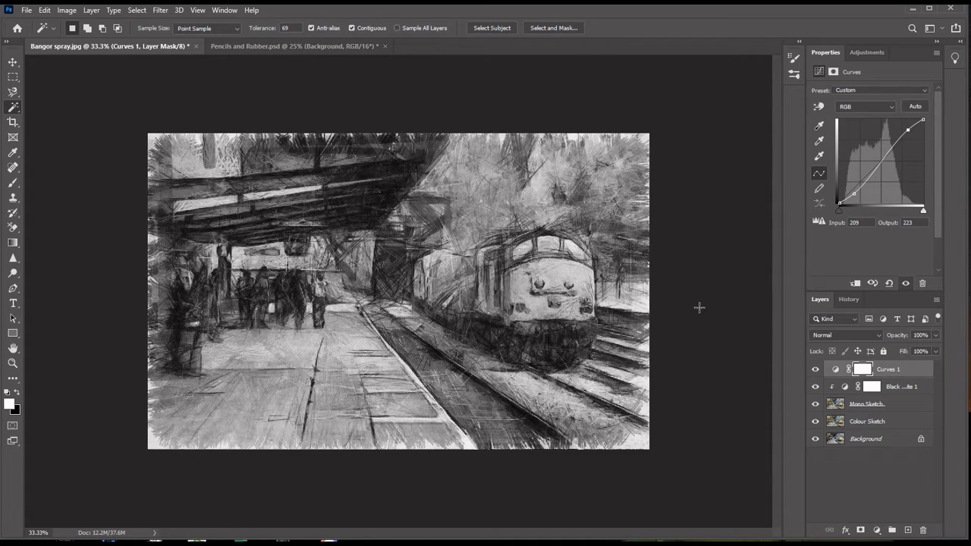
Step: Clip the Curves adjustment to the Mono Sketch layer and check the result by toggling that layer's visibility
right_click(888, 370)
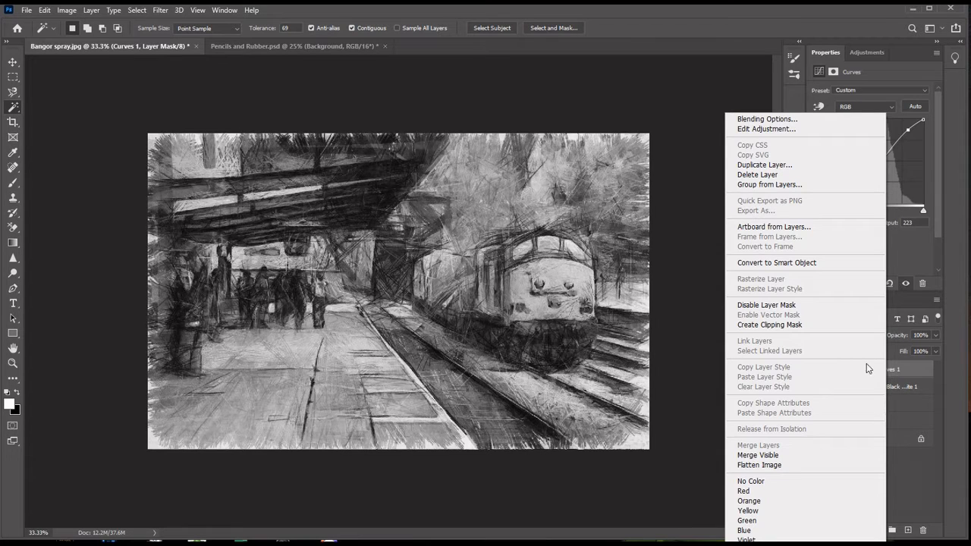
left_click(775, 324)
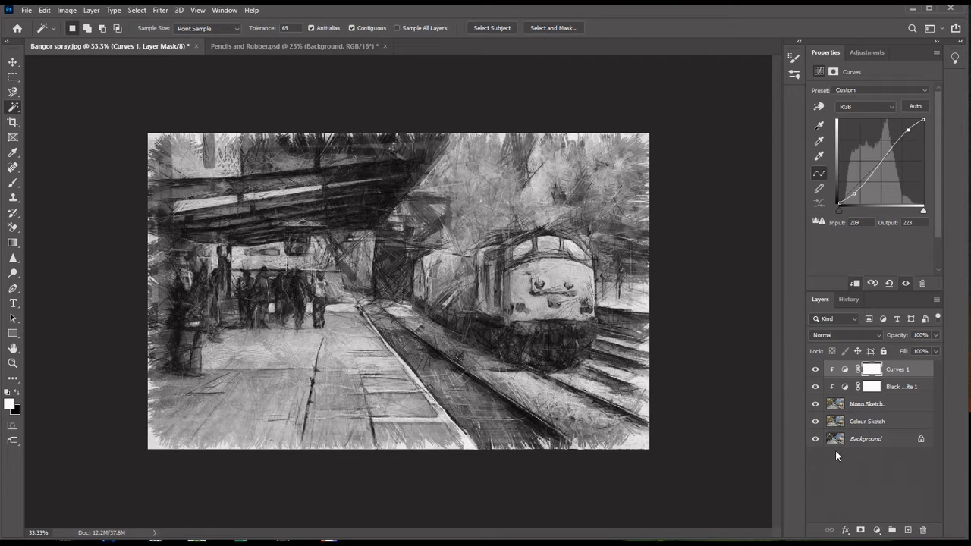
left_click(816, 407)
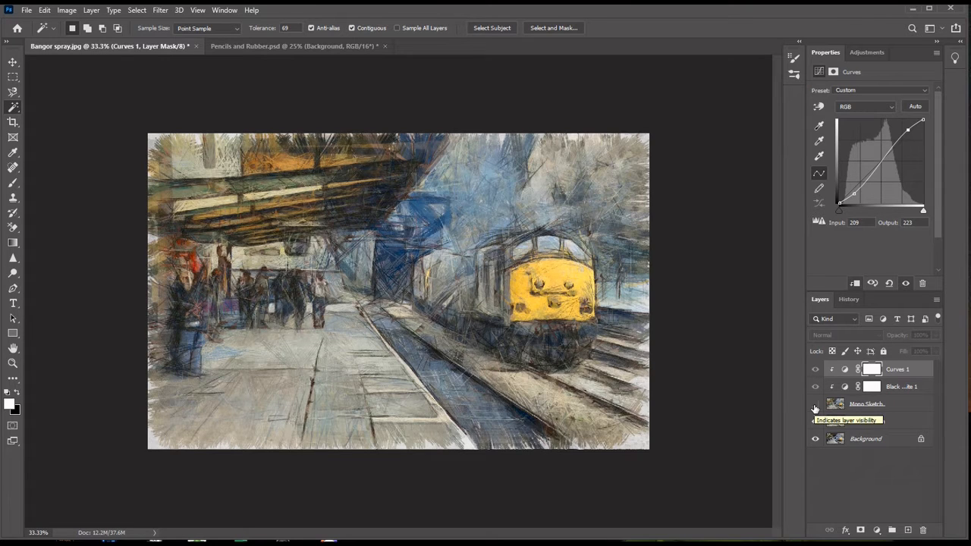
left_click(815, 407)
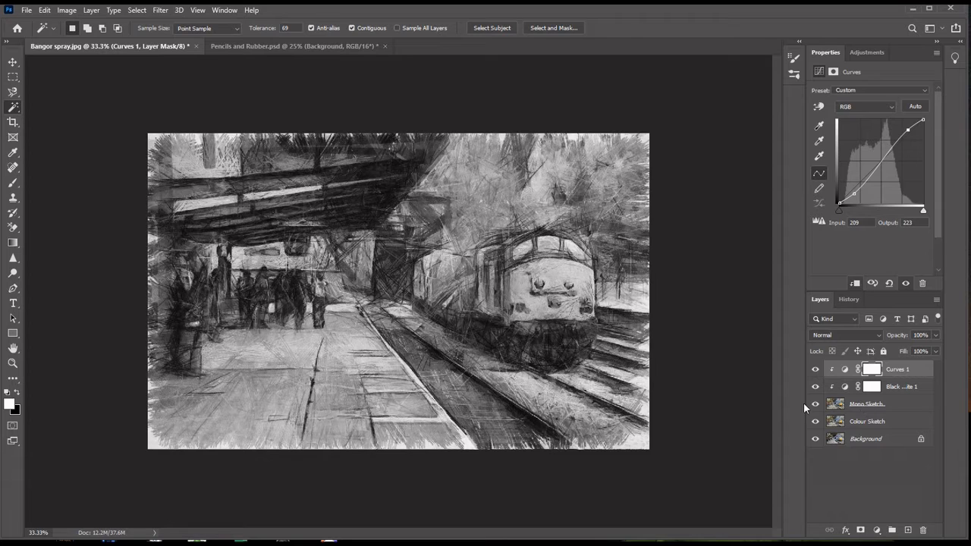
Step: Add a white layer mask to the Mono Sketch layer
left_click(867, 407)
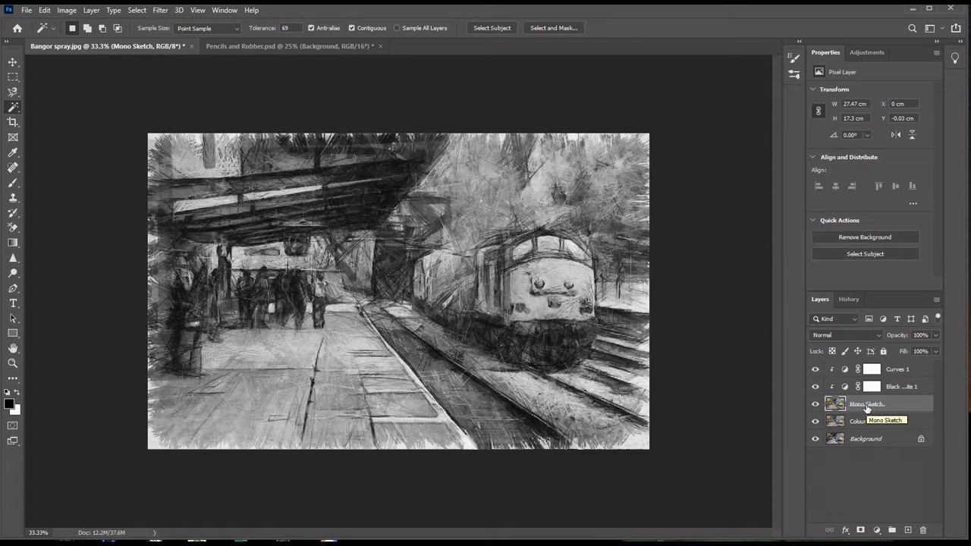
left_click(861, 530)
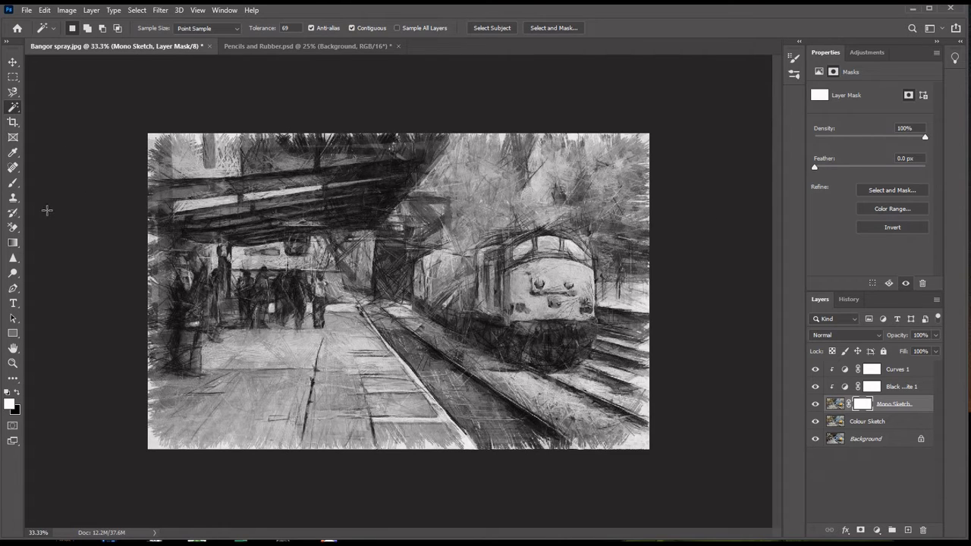
Step: Set up the Brush tool for masking with size 200, black as the foreground colour and 100% opacity
left_click(12, 184)
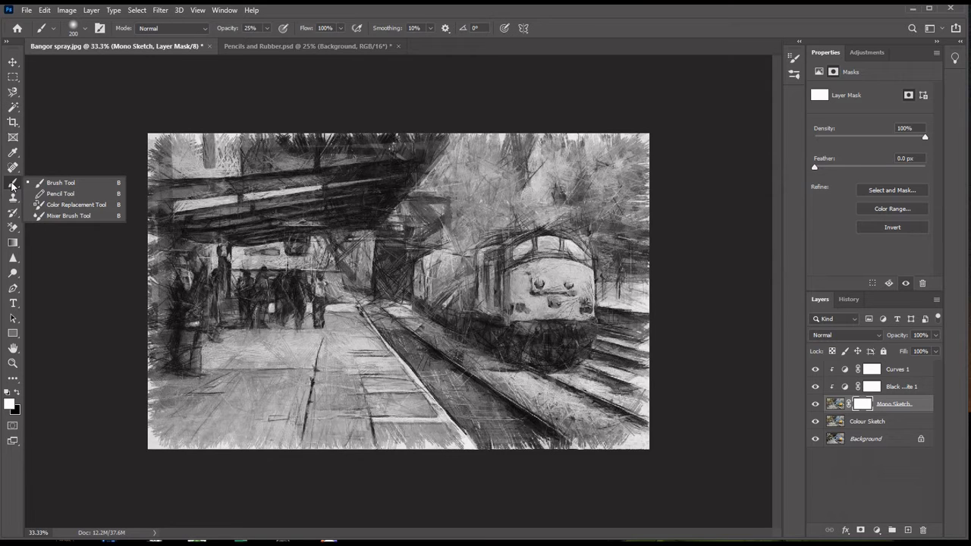
left_click(15, 187)
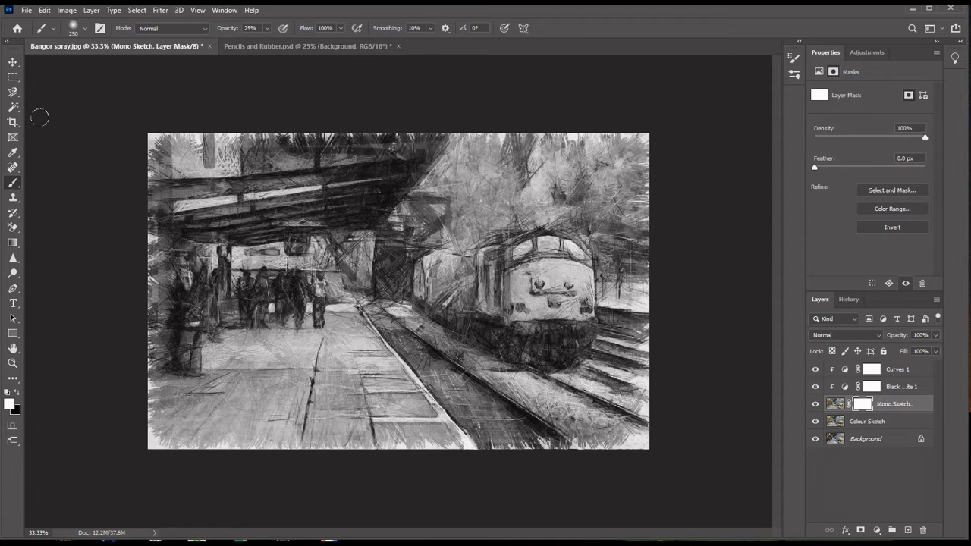
key("bracketleft")
left_click(17, 392)
key("x")
key("x")
left_click(267, 28)
left_click_drag(274, 42, 310, 46)
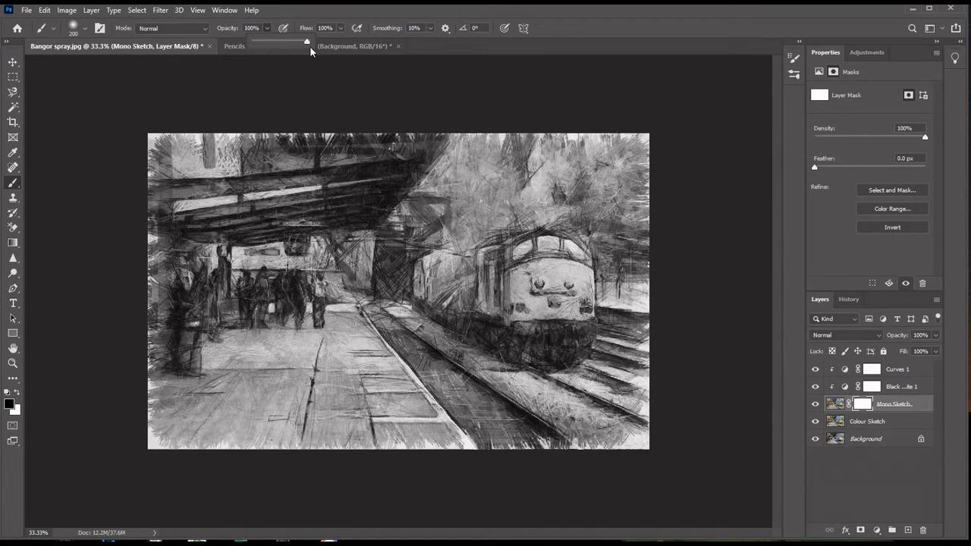
Step: Paint black on the Mono Sketch mask over the platform, canopy, track and locomotive front to reveal the colour sketch
left_click(124, 101)
mouse_move(119, 418)
left_mouse_down()
mouse_move(141, 298)
mouse_move(143, 124)
left_mouse_up()
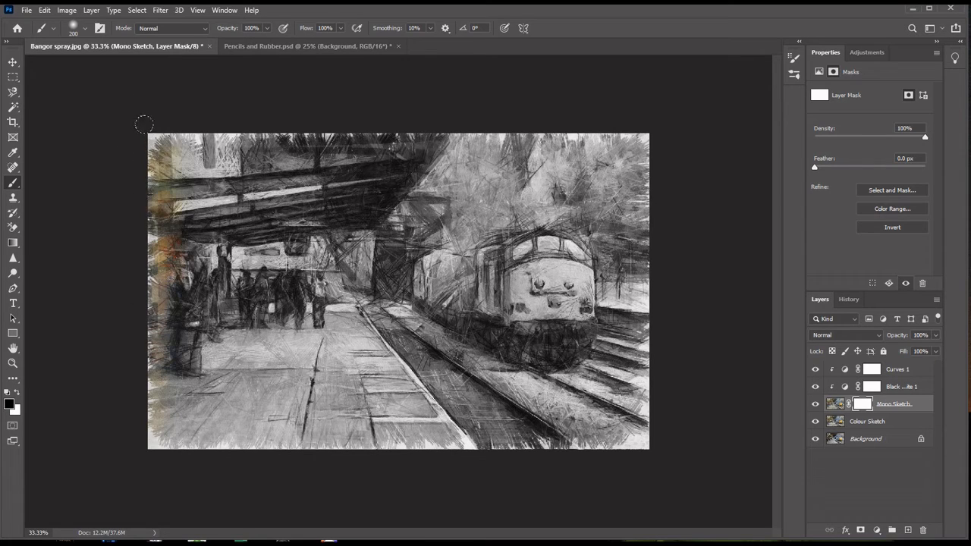
left_click_drag(190, 376, 189, 193)
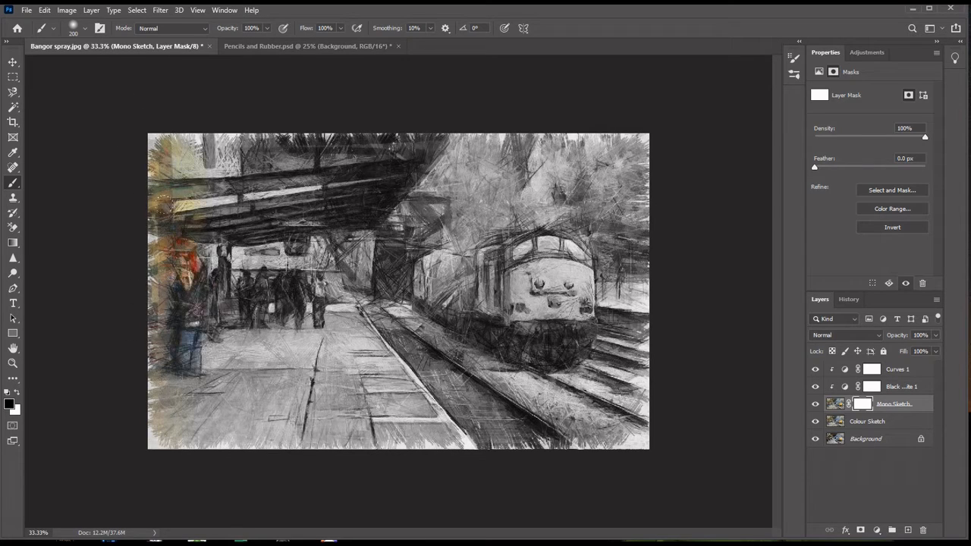
mouse_move(222, 343)
left_mouse_down()
mouse_move(226, 251)
mouse_move(213, 118)
left_mouse_up()
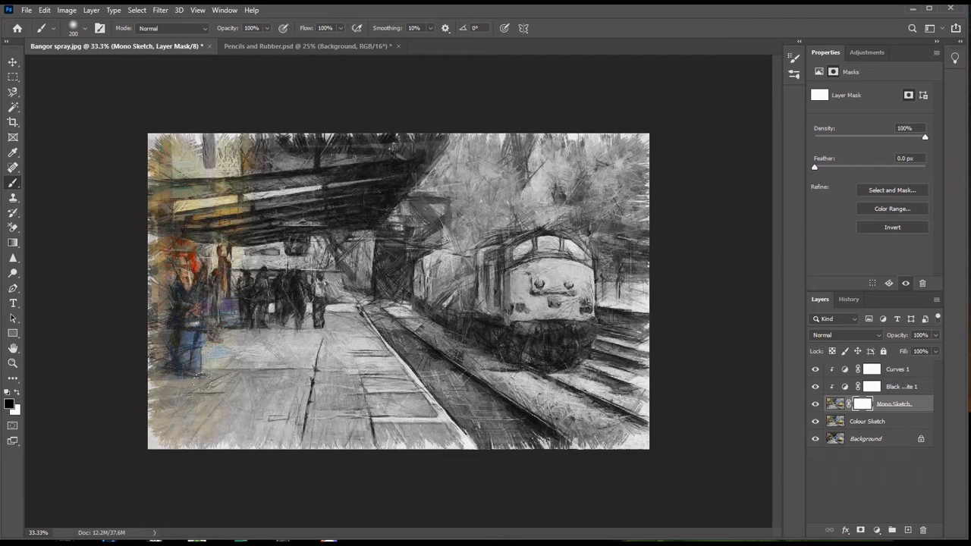
mouse_move(224, 445)
left_mouse_down()
mouse_move(249, 167)
mouse_move(357, 146)
mouse_move(413, 152)
mouse_move(444, 131)
mouse_move(603, 118)
mouse_move(467, 311)
mouse_move(394, 358)
mouse_move(372, 425)
mouse_move(546, 258)
mouse_move(440, 410)
mouse_move(364, 289)
mouse_move(395, 190)
mouse_move(311, 135)
left_mouse_up()
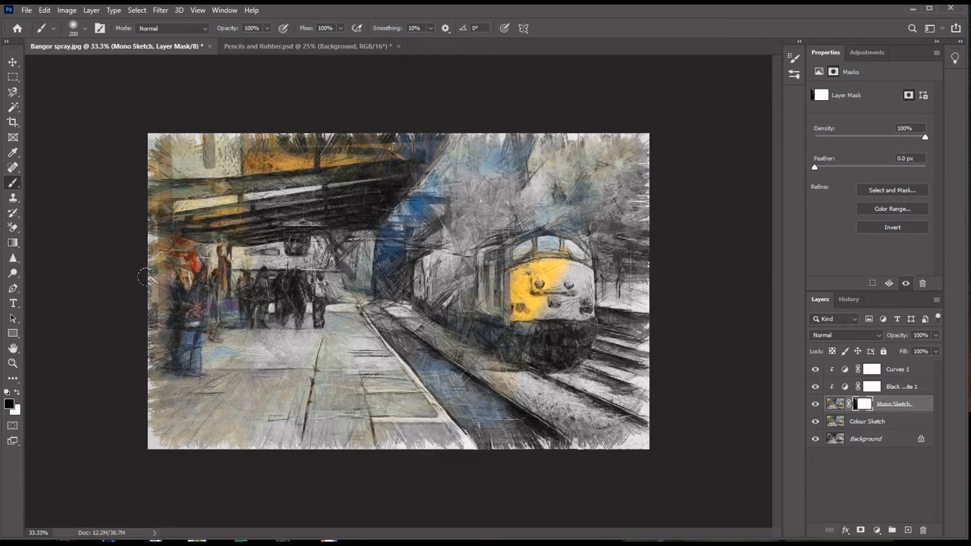
mouse_move(143, 272)
left_mouse_down()
mouse_move(335, 176)
mouse_move(176, 243)
left_mouse_up()
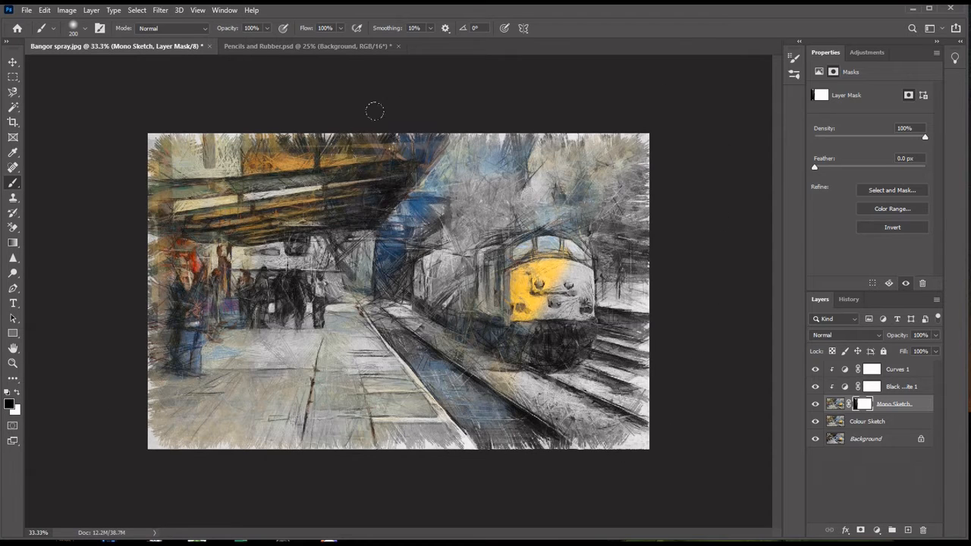
left_click_drag(595, 292, 528, 255)
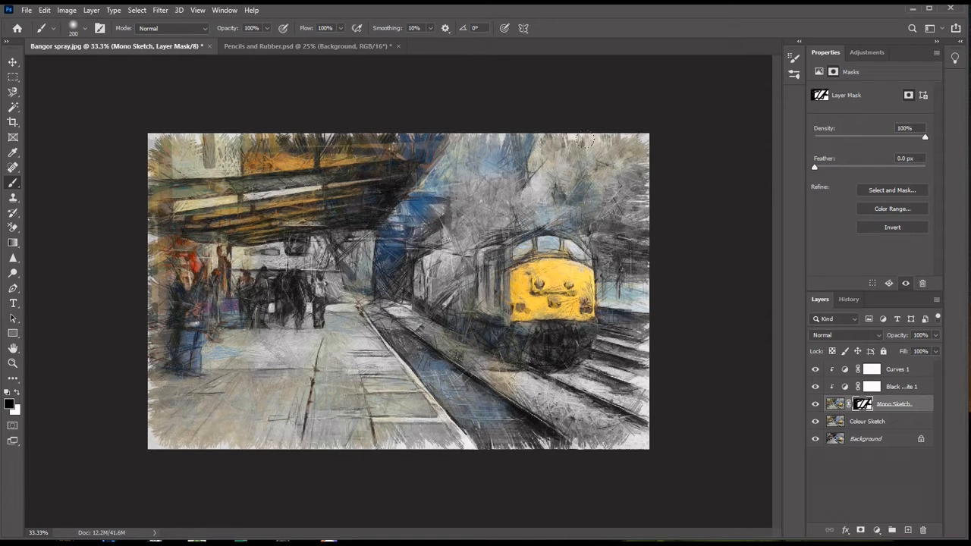
Step: Refine the Mono Sketch mask, painting white over the trees above the locomotive and black over the distant people and canopy underside
key("x")
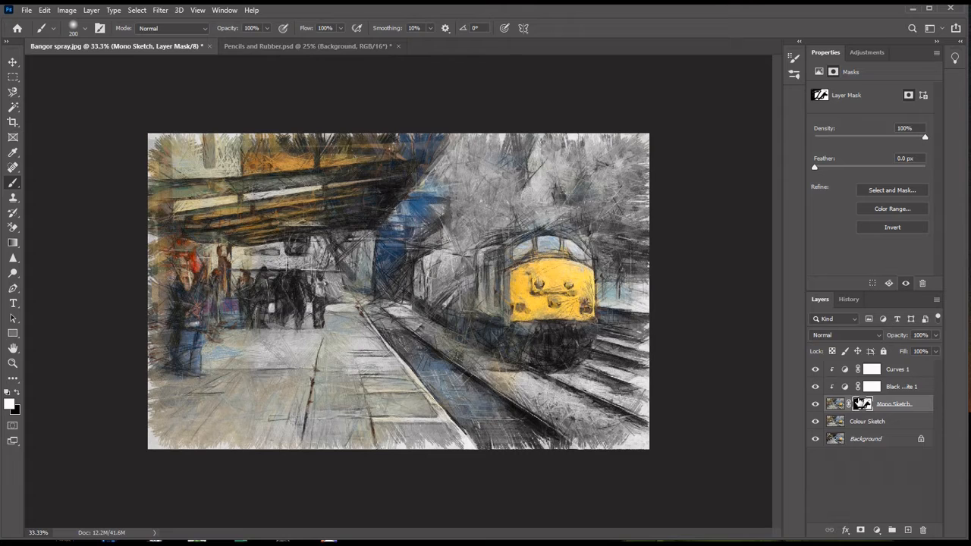
key("x")
mouse_move(326, 220)
left_mouse_down()
mouse_move(267, 308)
mouse_move(274, 285)
mouse_move(261, 247)
left_mouse_up()
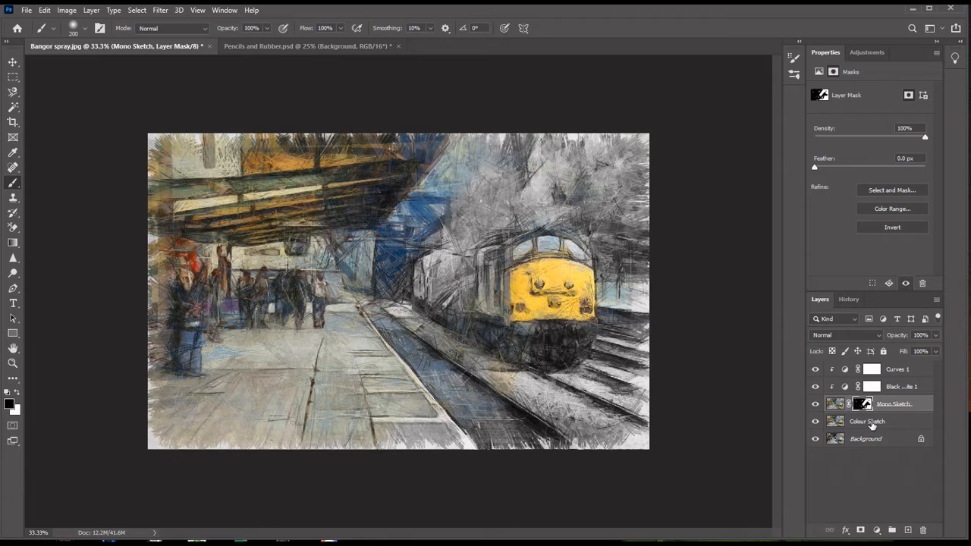
Step: Add a white layer mask to the Colour Sketch layer
left_click(873, 425)
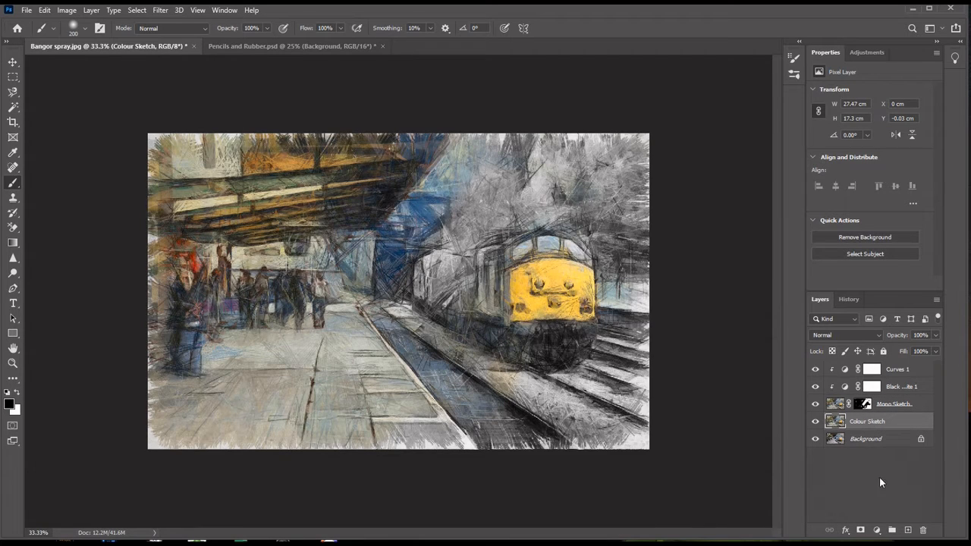
left_click(861, 529)
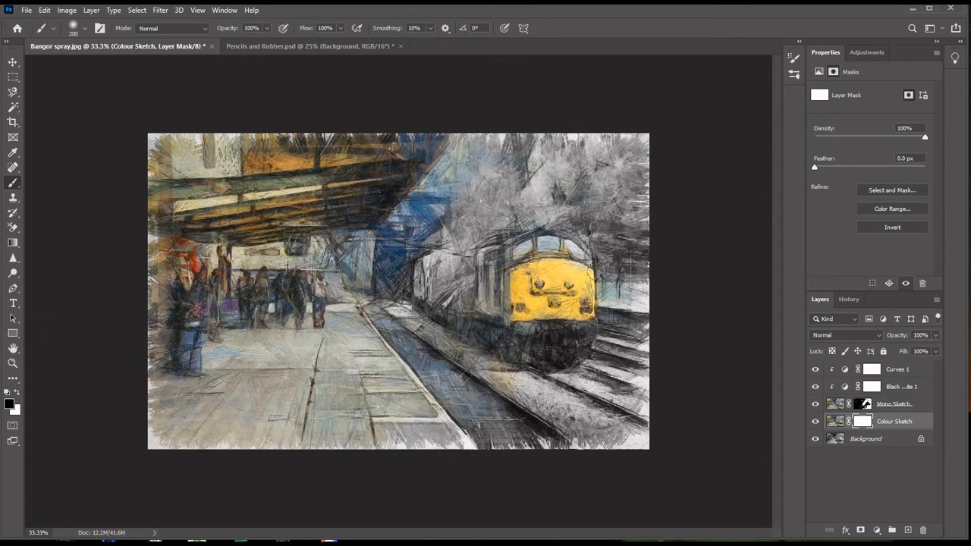
Step: Try masking the Colour Sketch over the locomotive with black at 100% opacity, and paint it back with white
mouse_move(590, 269)
left_mouse_down()
mouse_move(607, 292)
mouse_move(588, 315)
mouse_move(569, 288)
mouse_move(557, 304)
mouse_move(550, 273)
mouse_move(523, 265)
mouse_move(466, 313)
left_mouse_up()
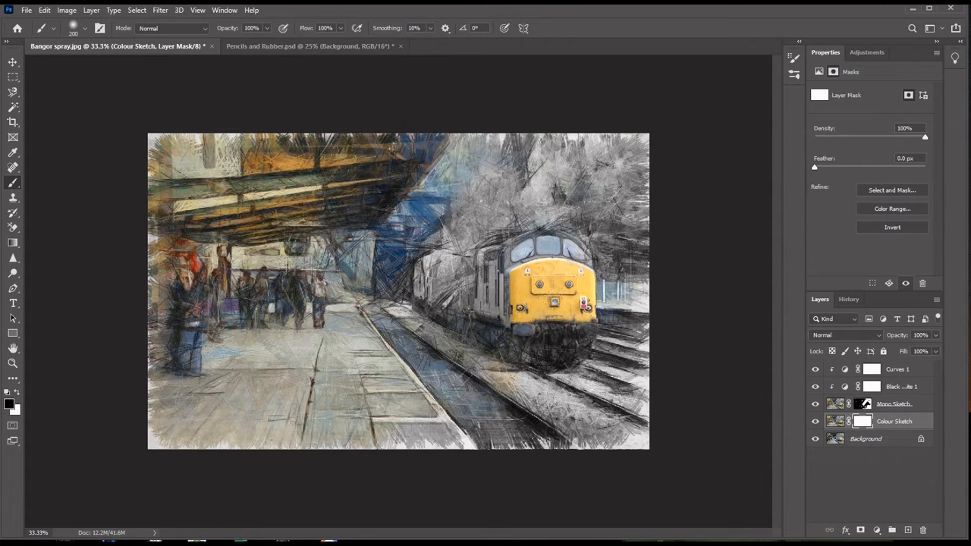
left_click_drag(518, 347, 506, 340)
left_click_drag(512, 227, 542, 235)
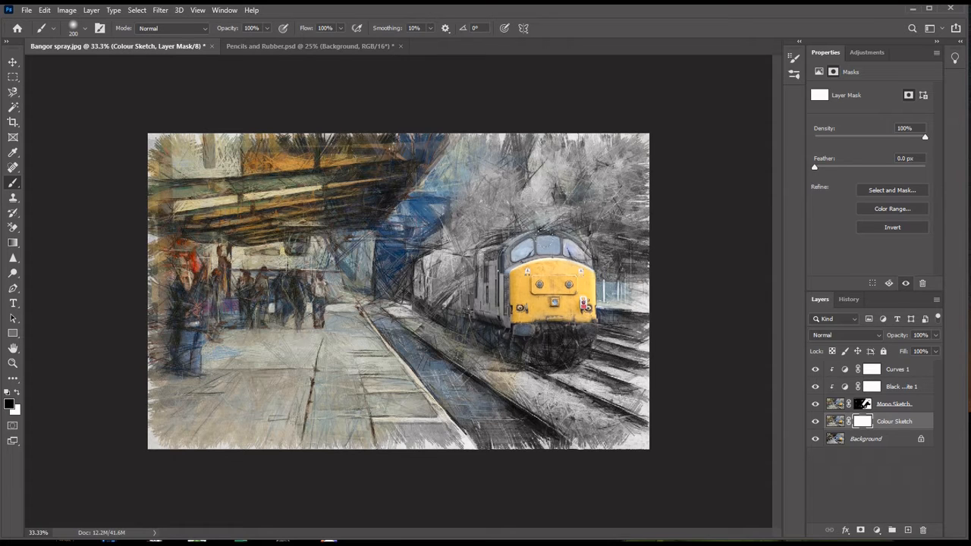
left_click_drag(454, 312, 516, 358)
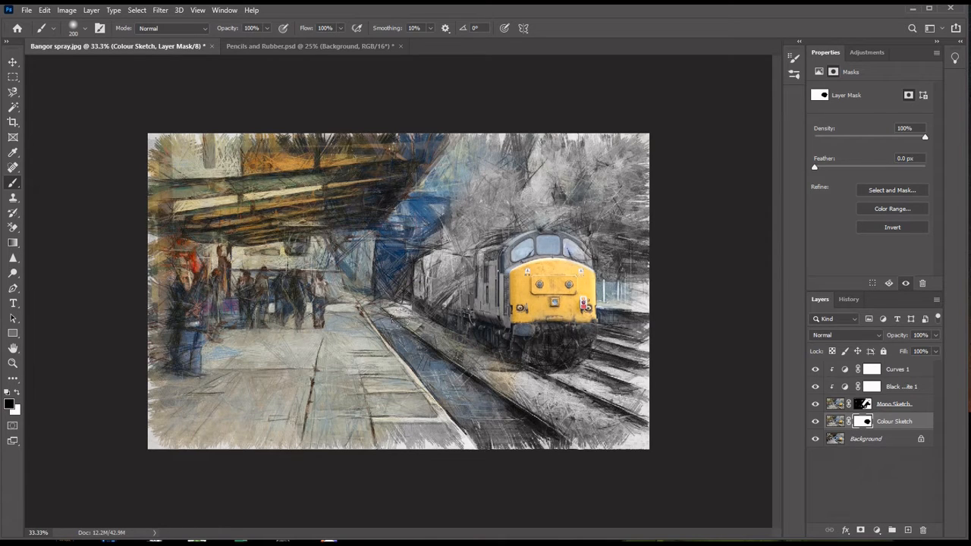
key("x")
mouse_move(505, 232)
left_mouse_down()
mouse_move(561, 239)
mouse_move(493, 281)
mouse_move(531, 303)
mouse_move(493, 327)
mouse_move(558, 319)
mouse_move(567, 332)
left_mouse_up()
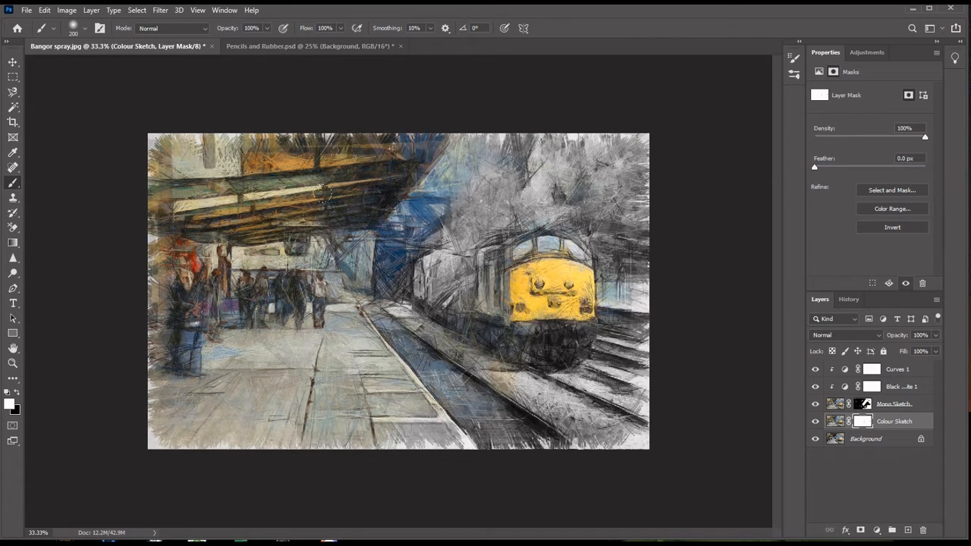
Step: Set the brush opacity to 49% and paint black on the Colour Sketch mask over the locomotive and the distant group of people
left_click(267, 28)
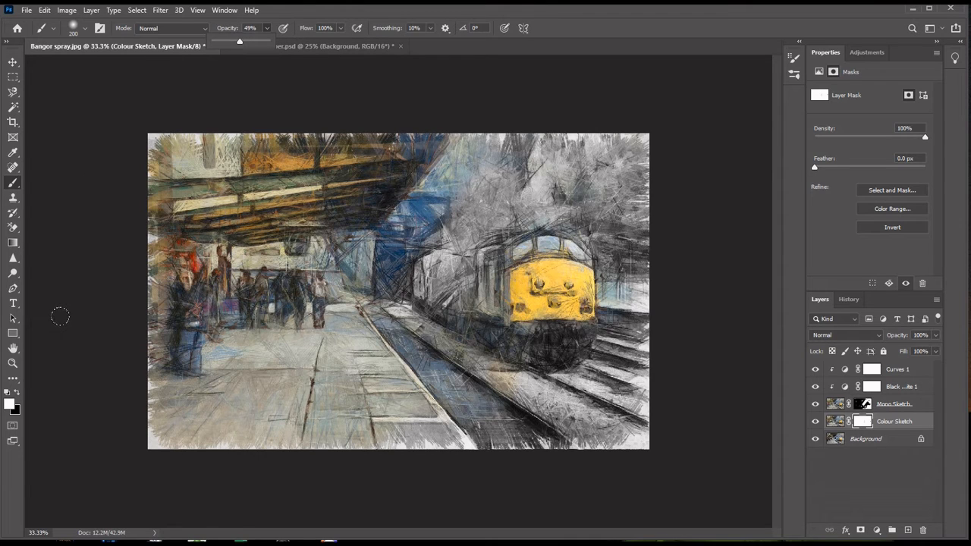
key("x")
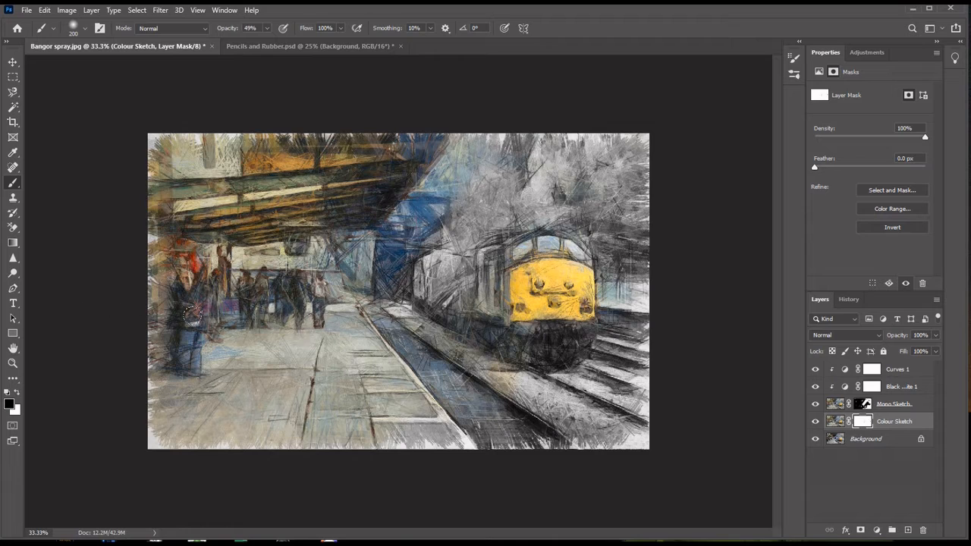
left_click_drag(536, 281, 593, 306)
left_click_drag(525, 255, 482, 298)
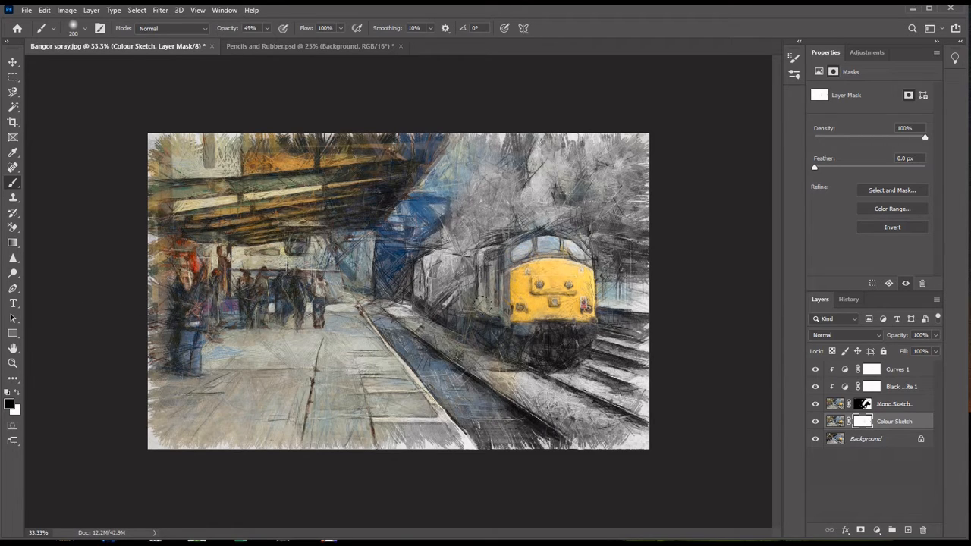
mouse_move(556, 312)
left_mouse_down()
mouse_move(598, 285)
mouse_move(548, 241)
mouse_move(518, 242)
left_mouse_up()
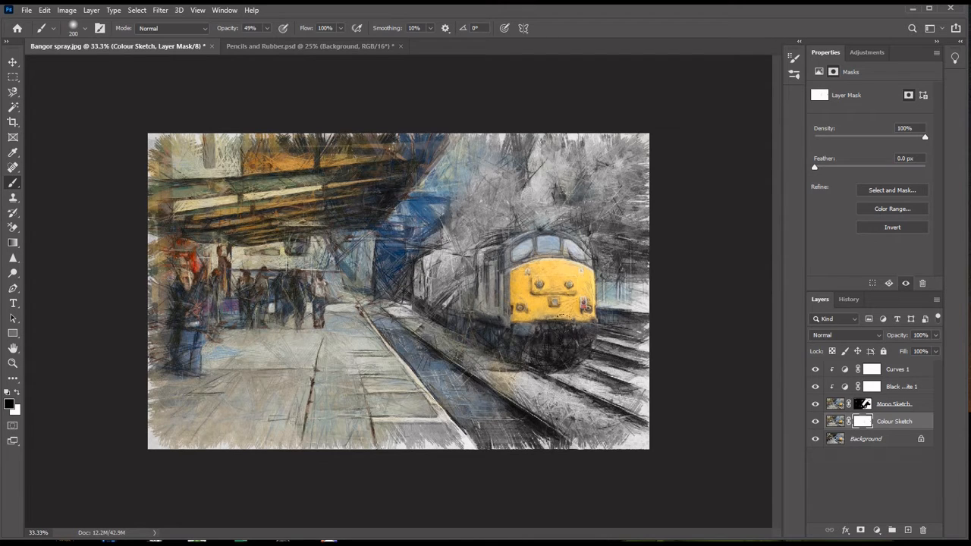
left_click_drag(565, 320, 563, 315)
mouse_move(294, 299)
left_mouse_down()
mouse_move(325, 298)
mouse_move(282, 276)
mouse_move(280, 313)
mouse_move(262, 274)
left_mouse_up()
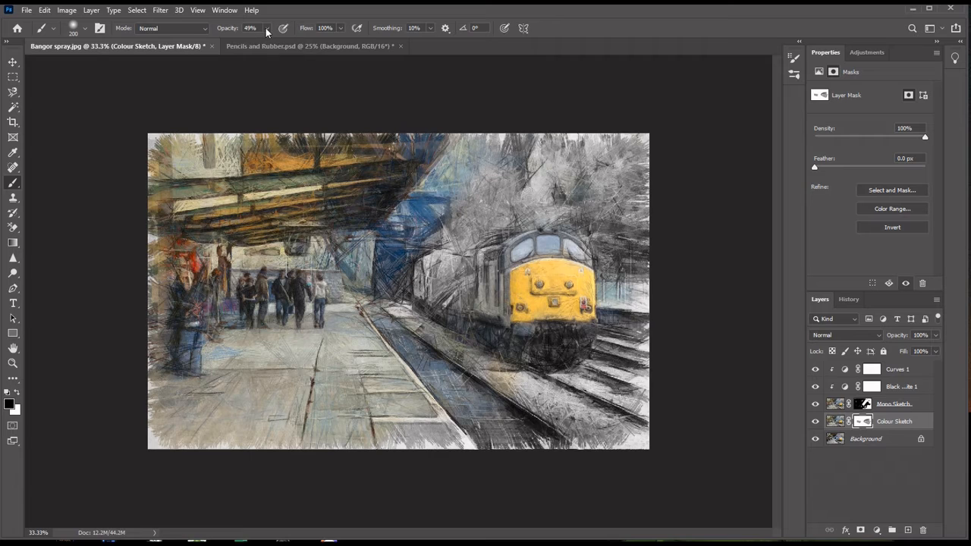
Step: Raise the brush opacity to 84% and paint black on the Colour Sketch mask over the foreground woman and the figures behind her
left_click(266, 28)
left_click_drag(268, 43, 286, 44)
mouse_move(182, 265)
left_mouse_down()
mouse_move(189, 358)
mouse_move(182, 376)
mouse_move(148, 377)
left_mouse_up()
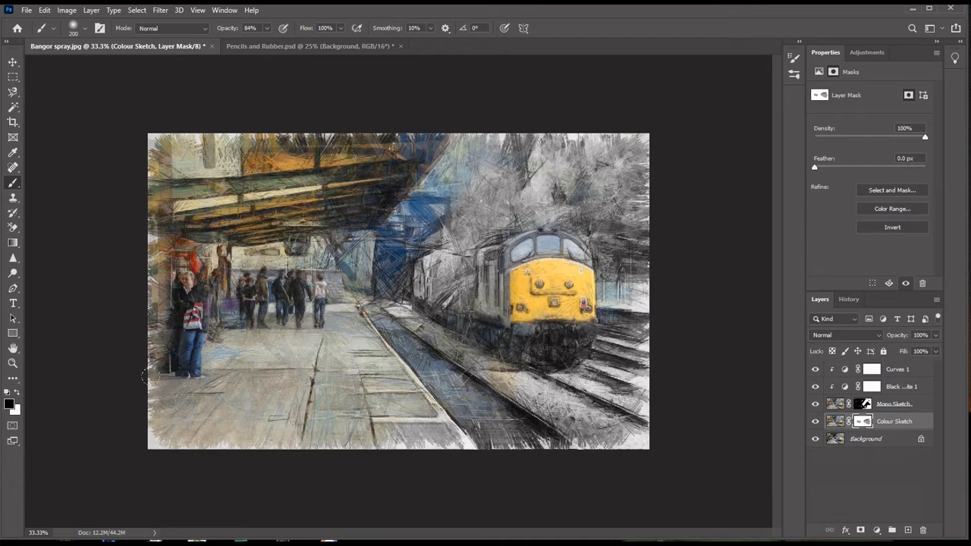
mouse_move(175, 262)
left_mouse_down()
mouse_move(216, 288)
mouse_move(220, 322)
left_mouse_up()
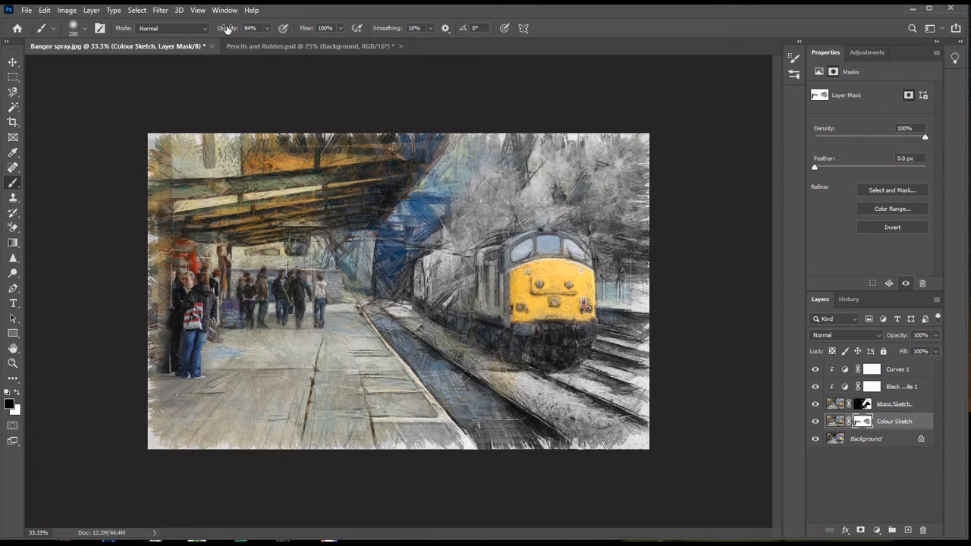
Step: Set the brush opacity to 60% and paint white on the Colour Sketch mask around the figures behind the foreground woman
left_click(265, 30)
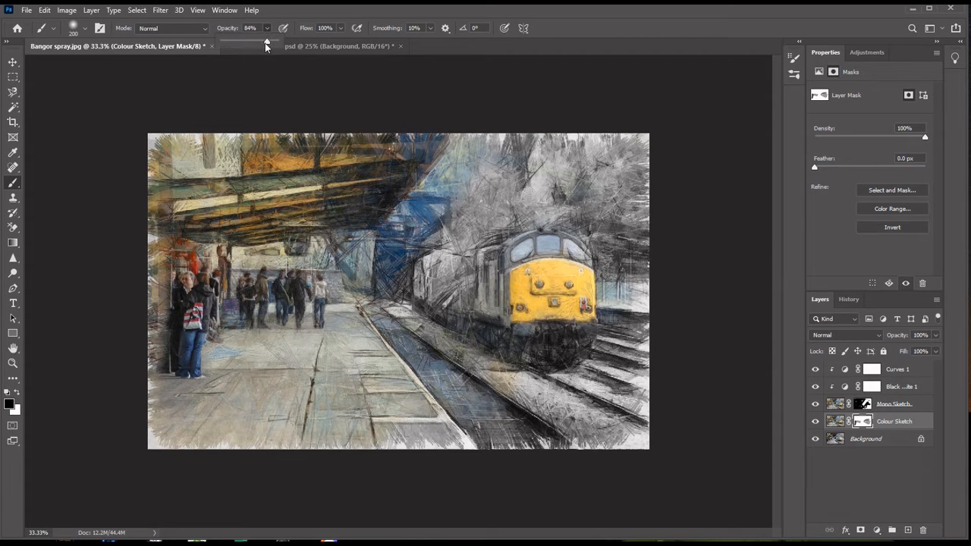
left_click_drag(267, 41, 255, 42)
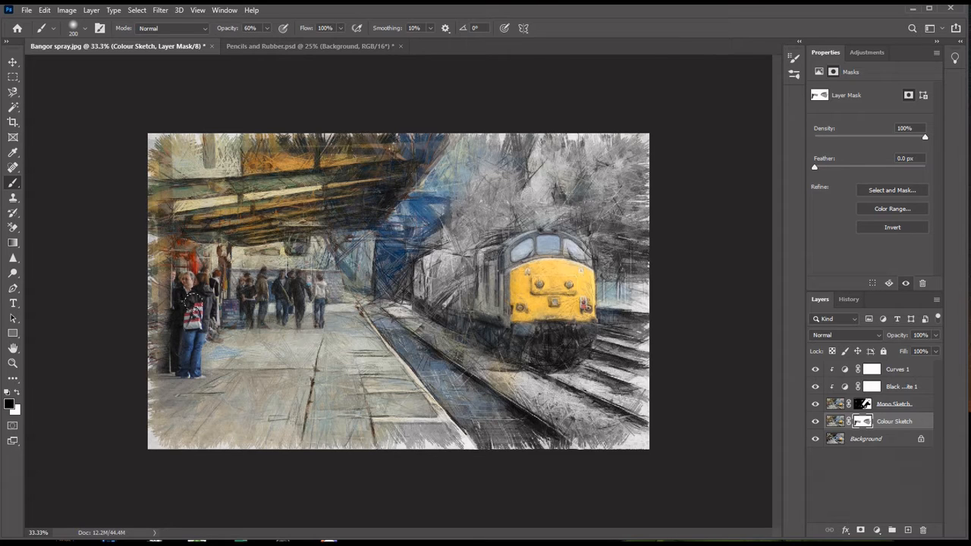
key("x")
mouse_move(196, 306)
left_mouse_down()
mouse_move(215, 302)
mouse_move(211, 277)
left_mouse_up()
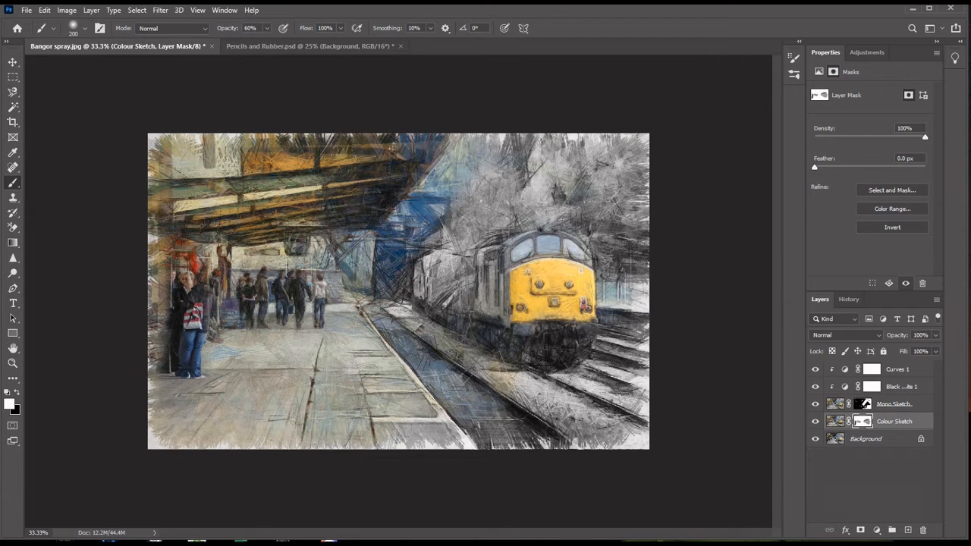
Step: Target the Colour Sketch layer's image instead of its mask and enlarge the canvas to 29.47 × 19.31 cm with the background extension colour
key("ctrl+2")
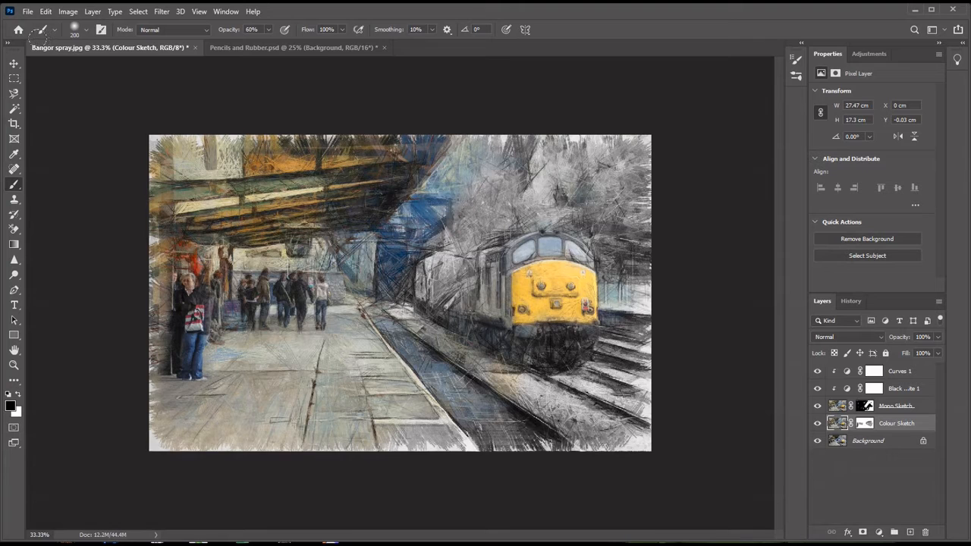
left_click(68, 11)
left_click(85, 111)
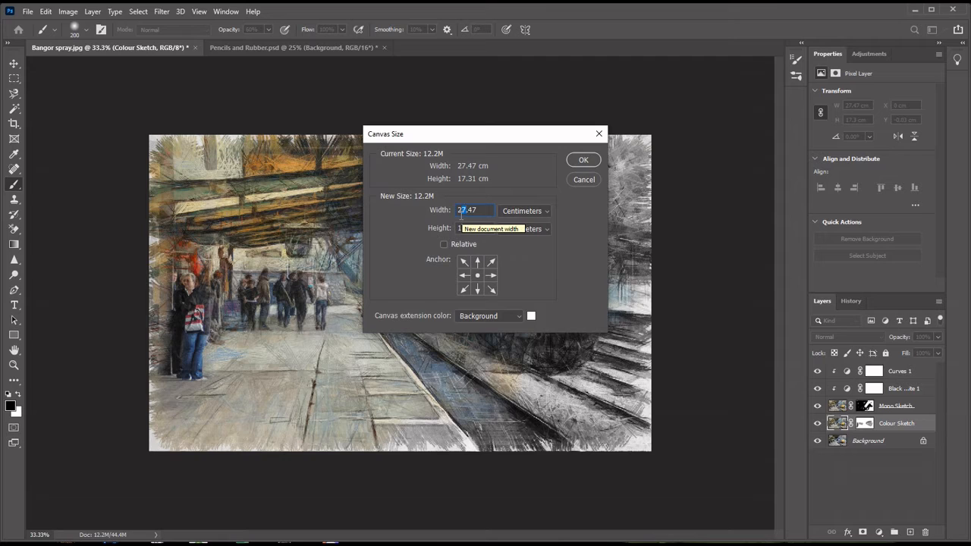
key("Up")
key("Up")
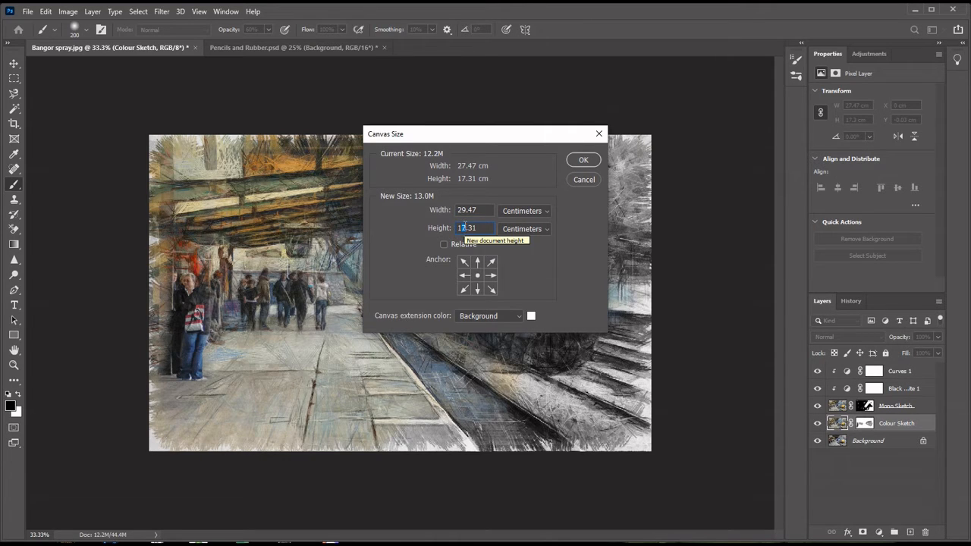
key("Up")
key("Up")
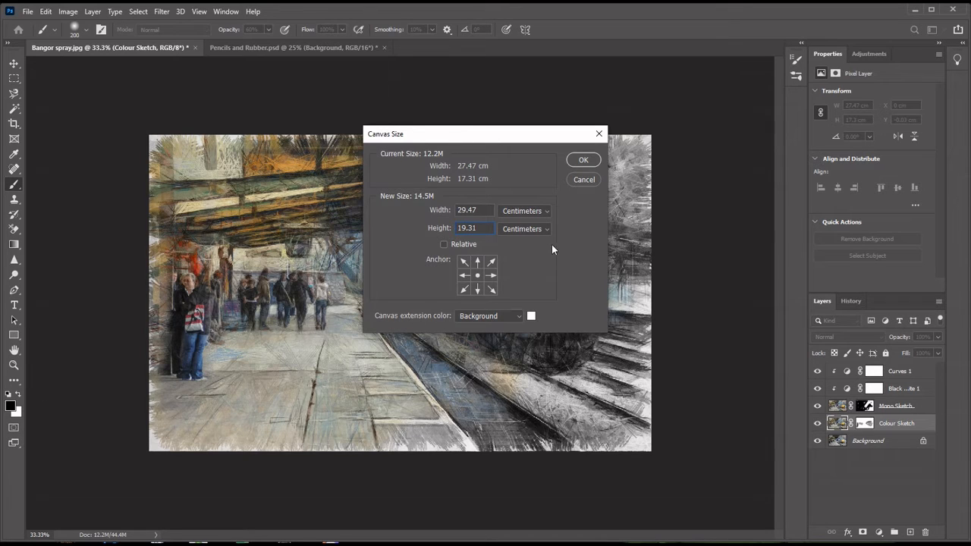
left_click(587, 164)
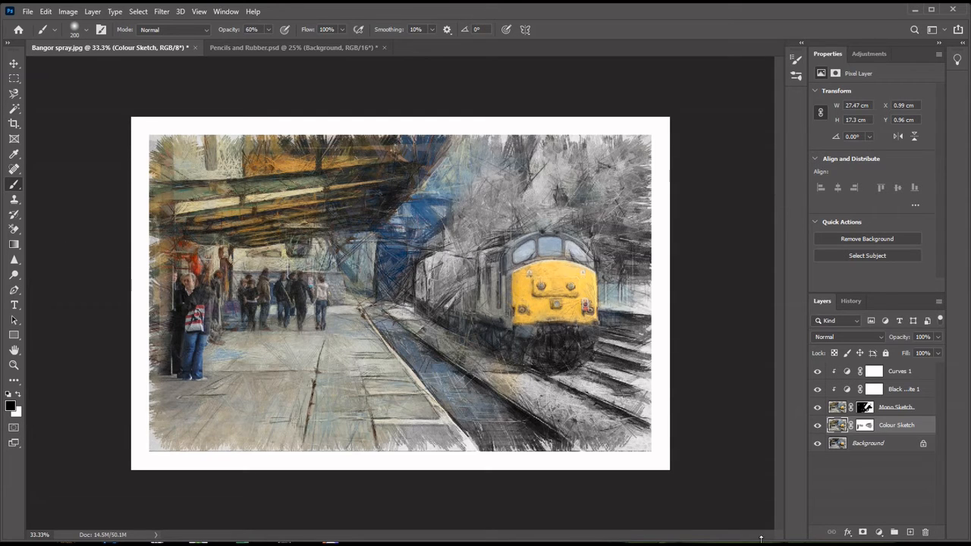
Step: Select the white border area on the Colour Sketch layer's image with the Magic Wand tool at tolerance 69
left_click(875, 446)
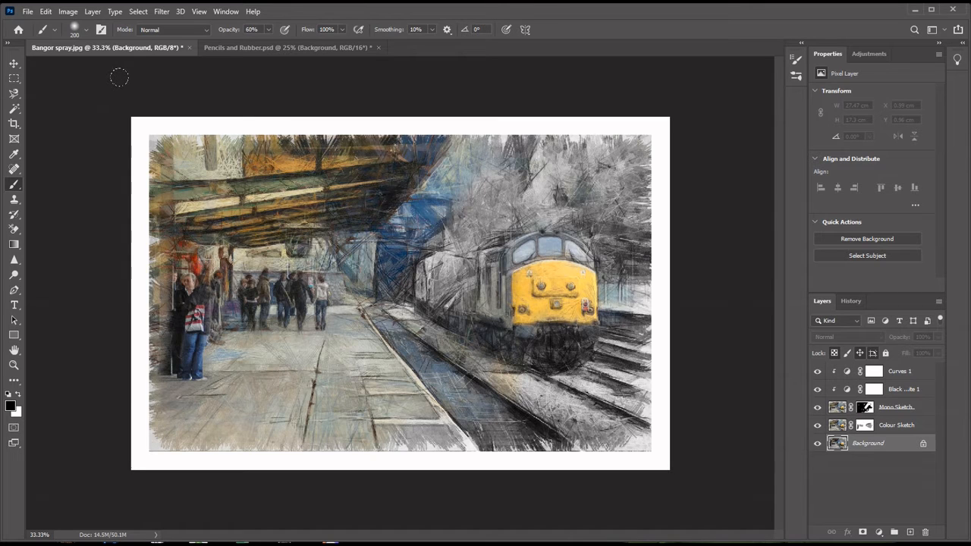
left_click(886, 427)
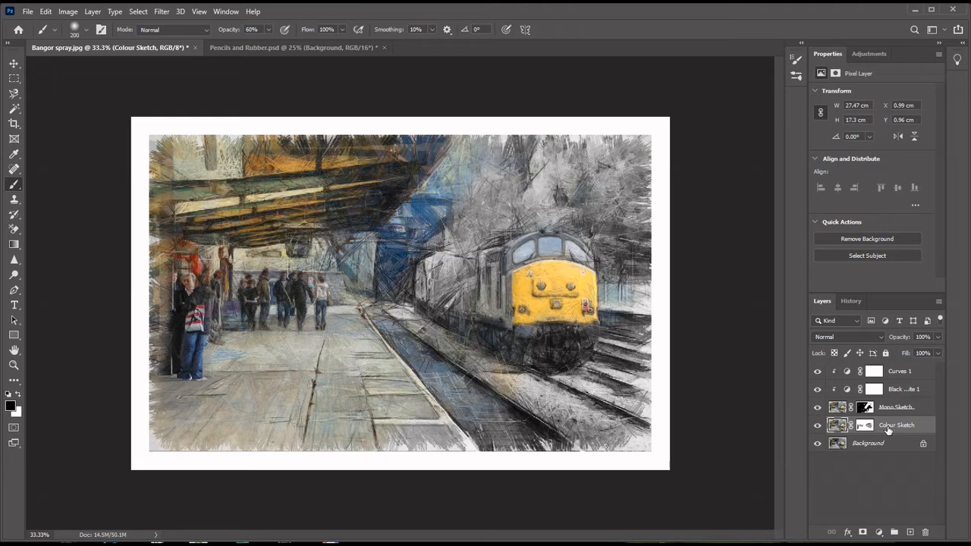
left_click(14, 109)
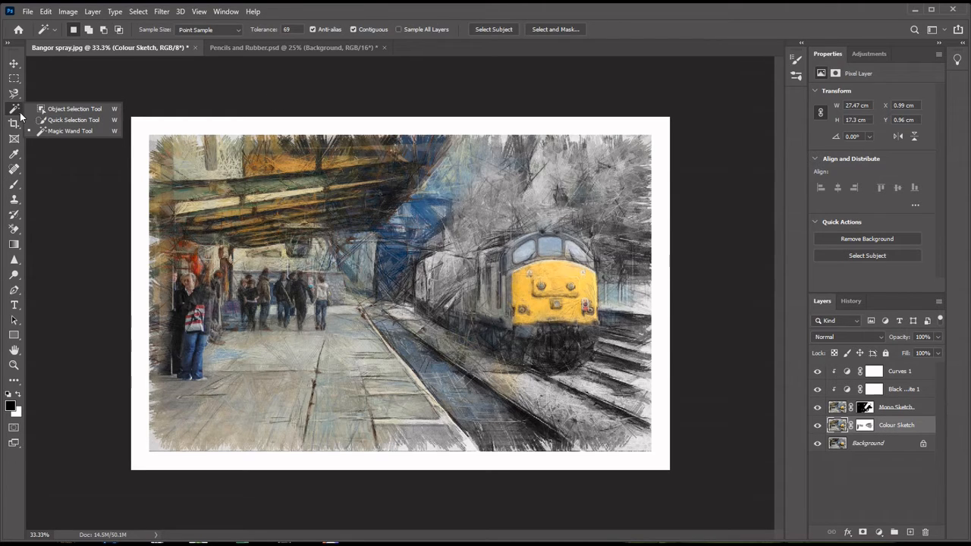
left_click(47, 131)
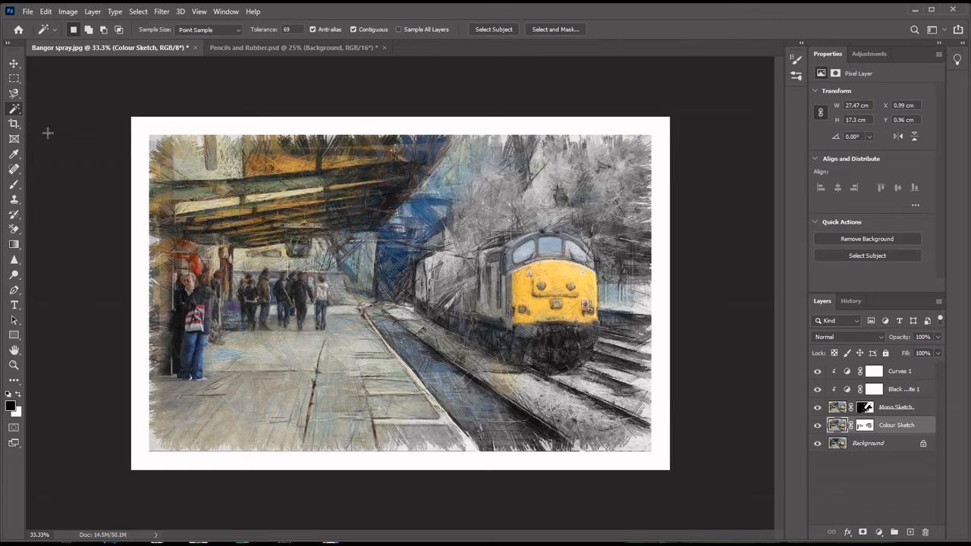
left_click(137, 132)
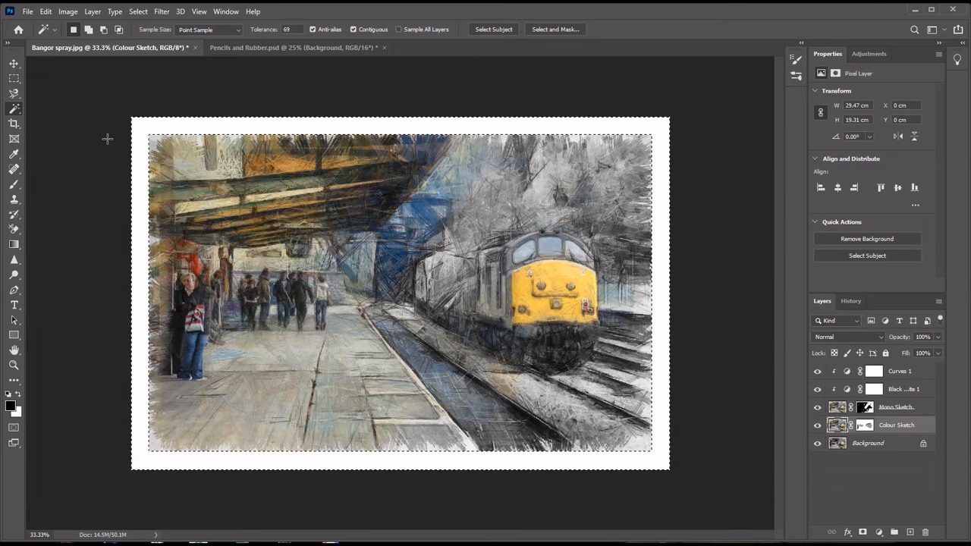
Step: Stroke the selected white border area with an 8 px black line located inside the selection, in Normal mode at 100% opacity
left_click(74, 12)
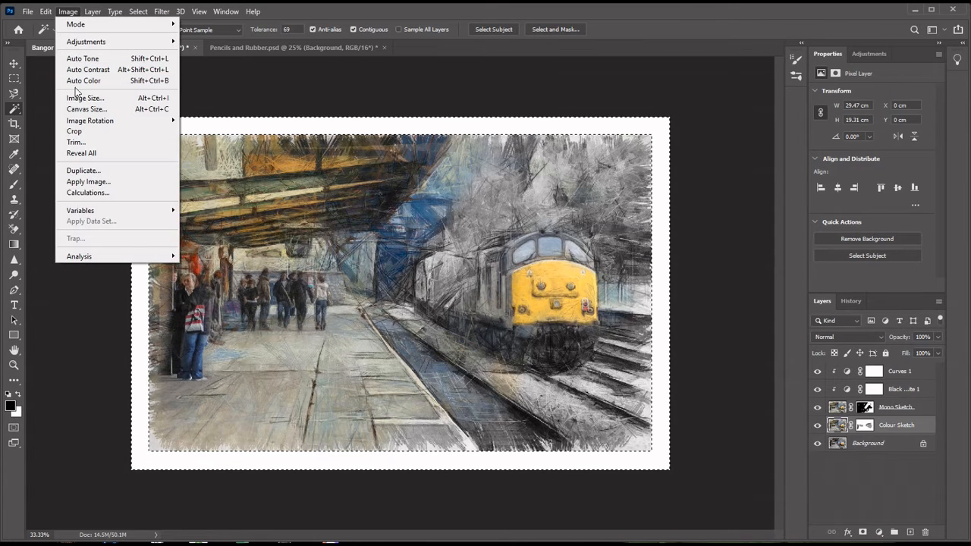
mouse_move(47, 11)
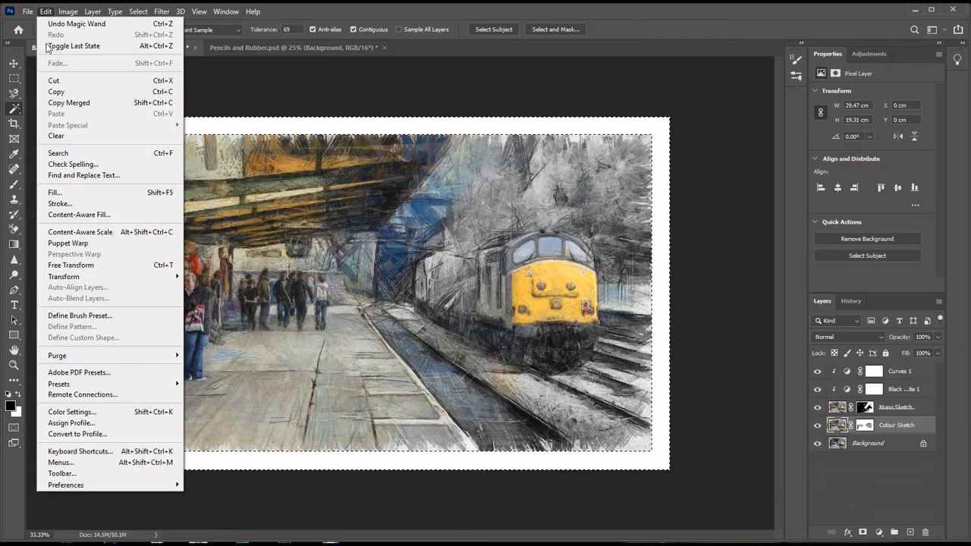
left_click(59, 203)
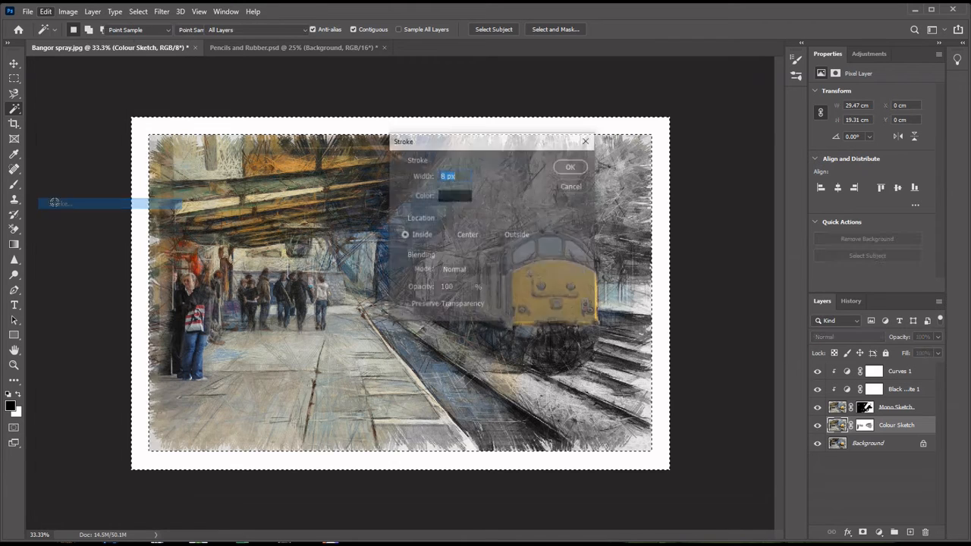
left_click(571, 166)
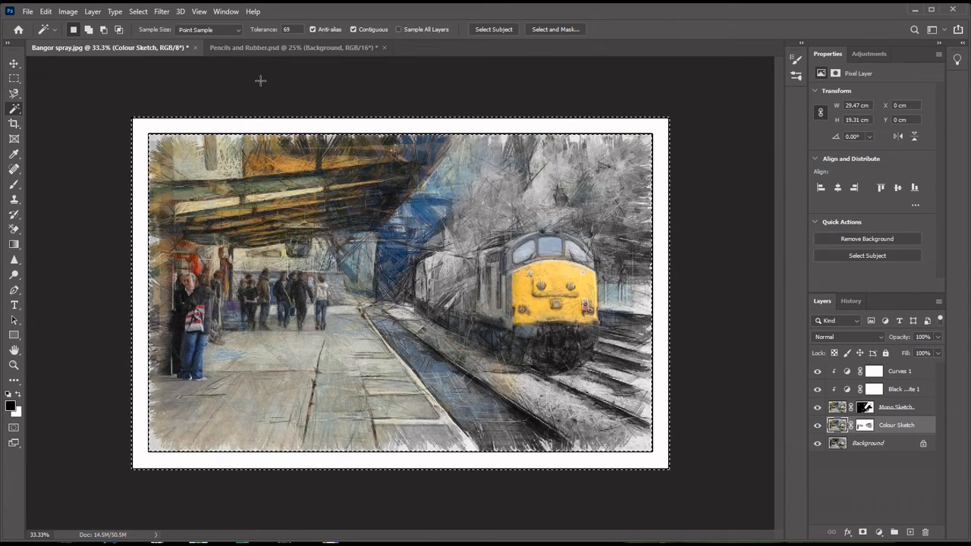
key("ctrl+d")
key("ctrl+a")
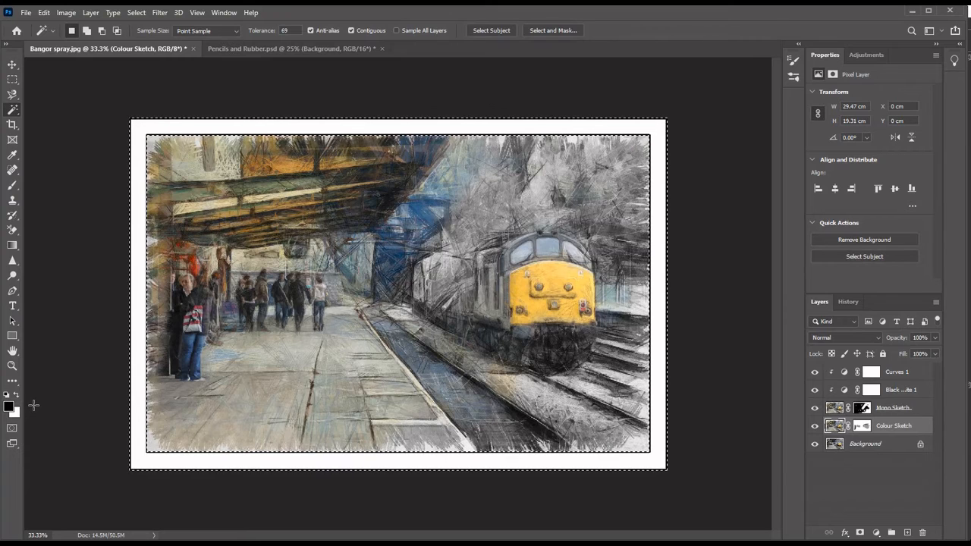
key("ctrl+d")
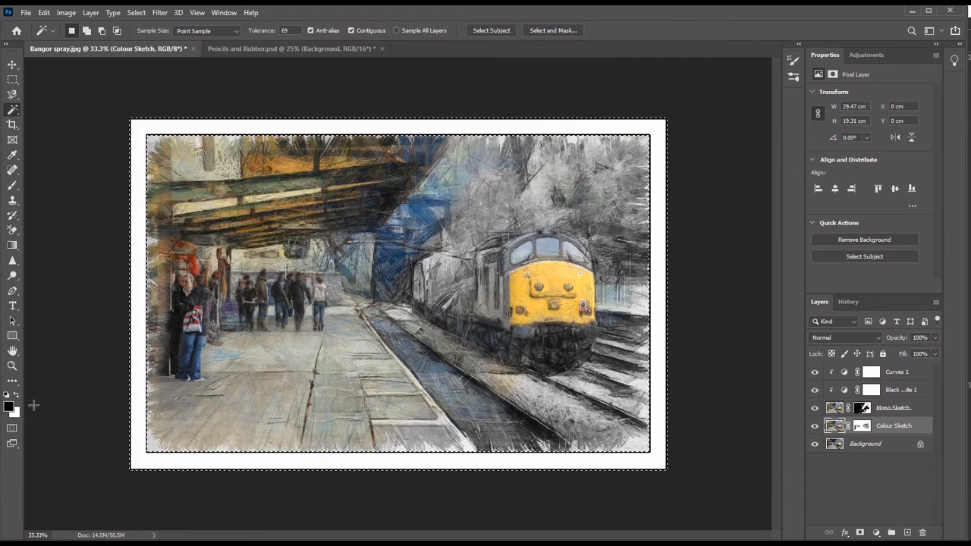
Step: Switch to Pencils and Rubber.psd and select the yellow pencil on the Background with the Object Selection tool in Lasso mode
left_click(257, 48)
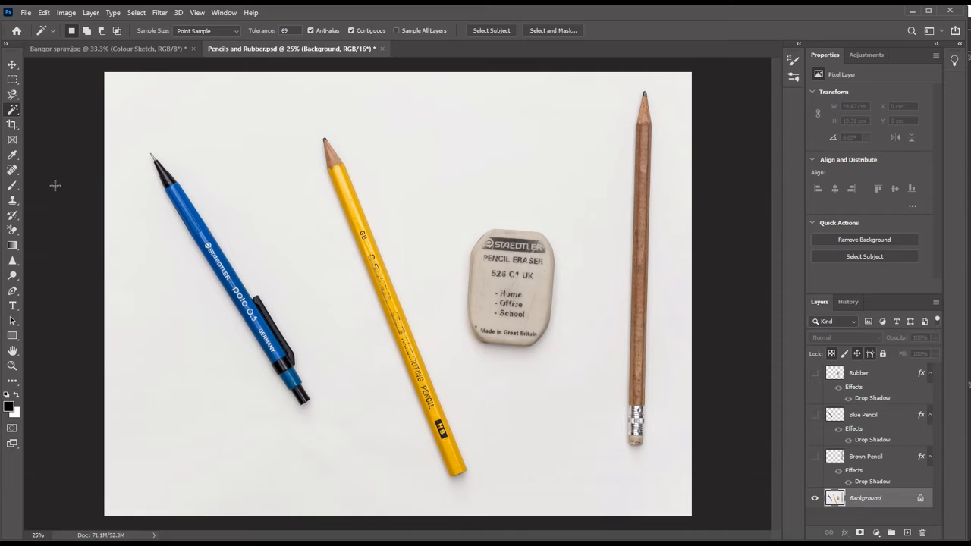
right_click(14, 113)
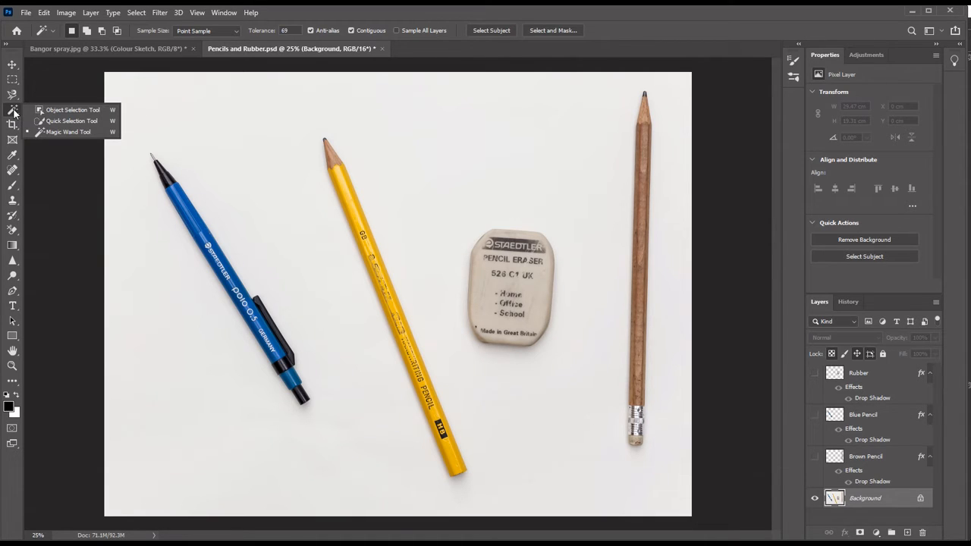
left_click(60, 109)
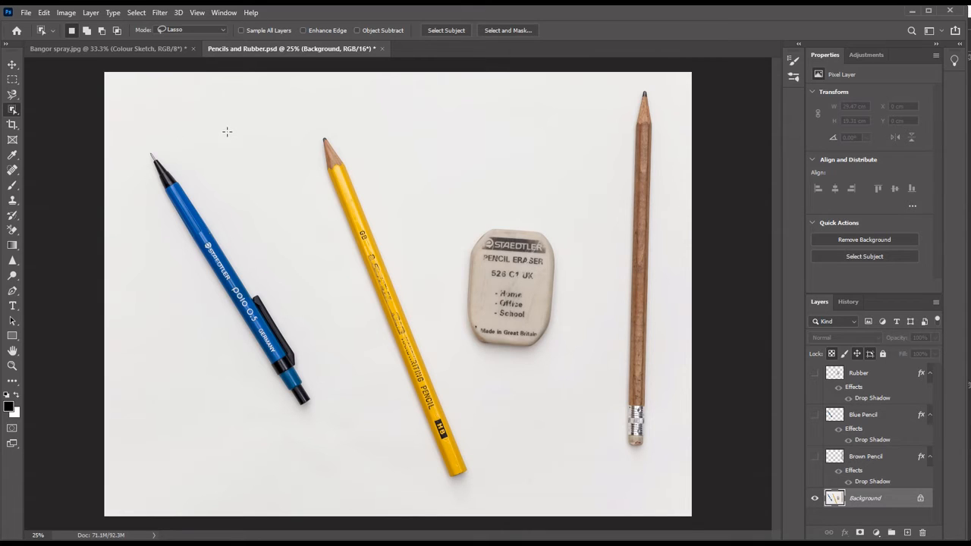
left_click(223, 31)
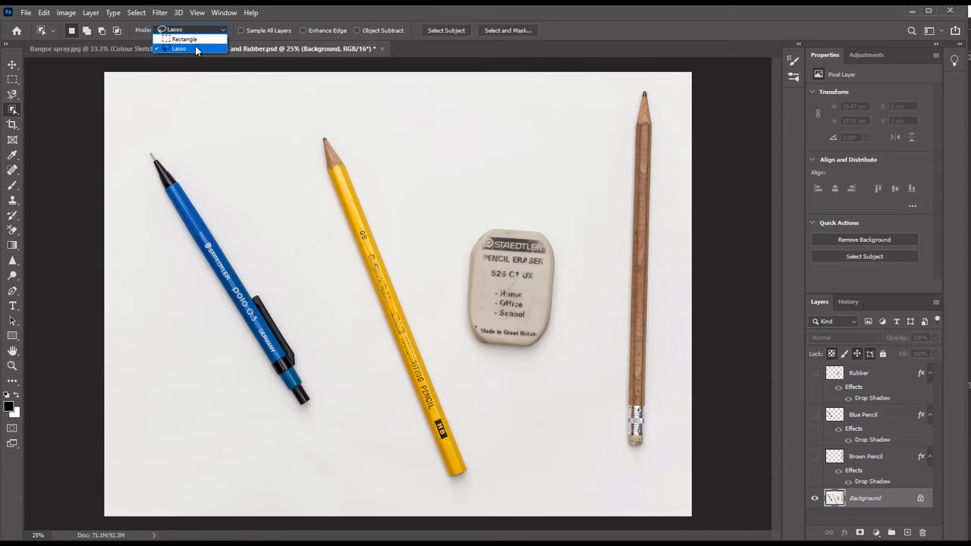
left_click(195, 49)
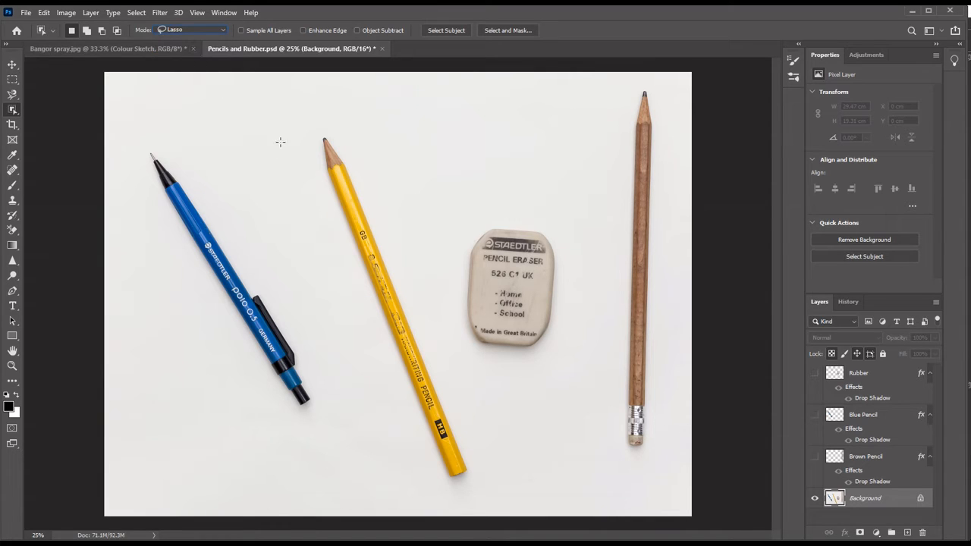
mouse_move(287, 147)
left_mouse_down()
mouse_move(322, 114)
mouse_move(348, 140)
mouse_move(509, 472)
mouse_move(499, 486)
mouse_move(434, 487)
mouse_move(415, 459)
mouse_move(305, 216)
mouse_move(291, 143)
left_mouse_up()
Step: Contract the yellow pencil selection by 2 pixels and feather it with a 2-pixel radius
left_click(141, 17)
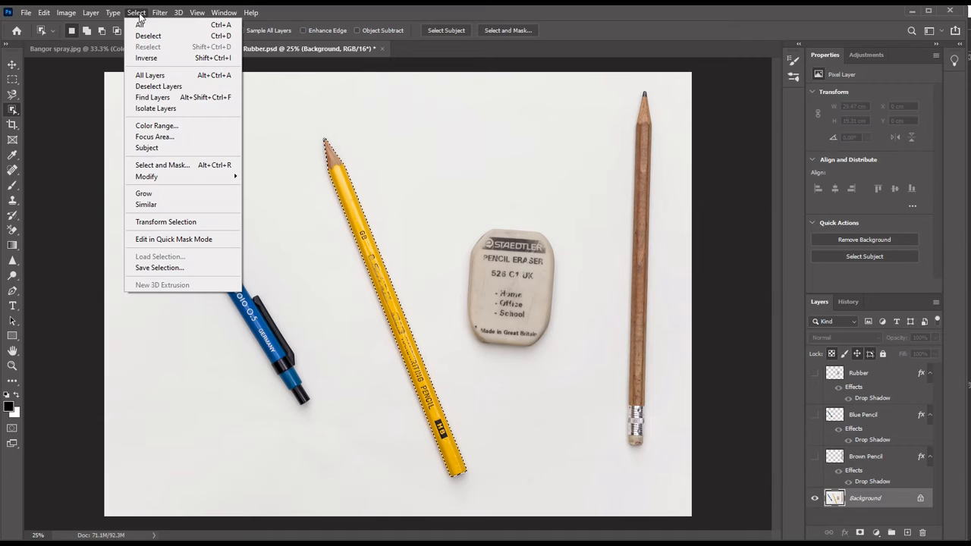
mouse_move(141, 176)
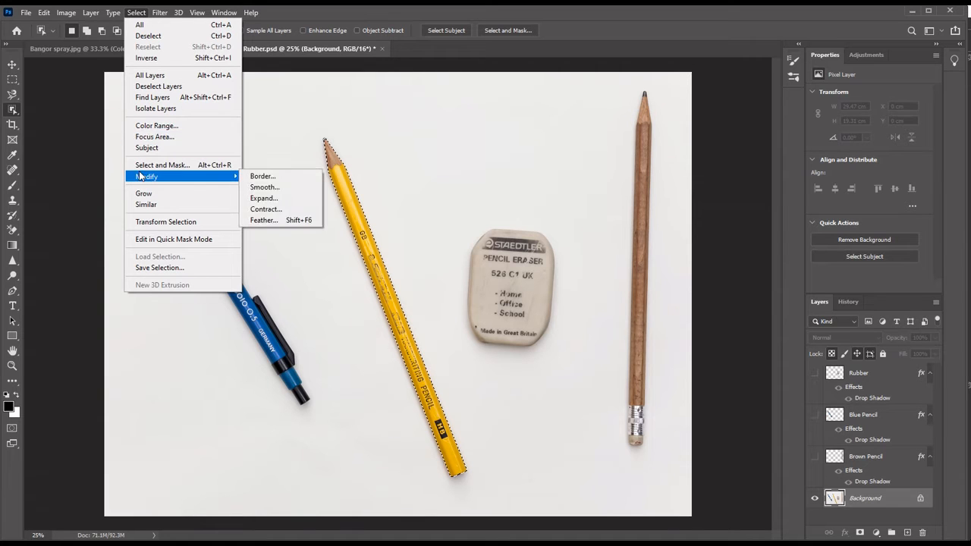
left_click(262, 210)
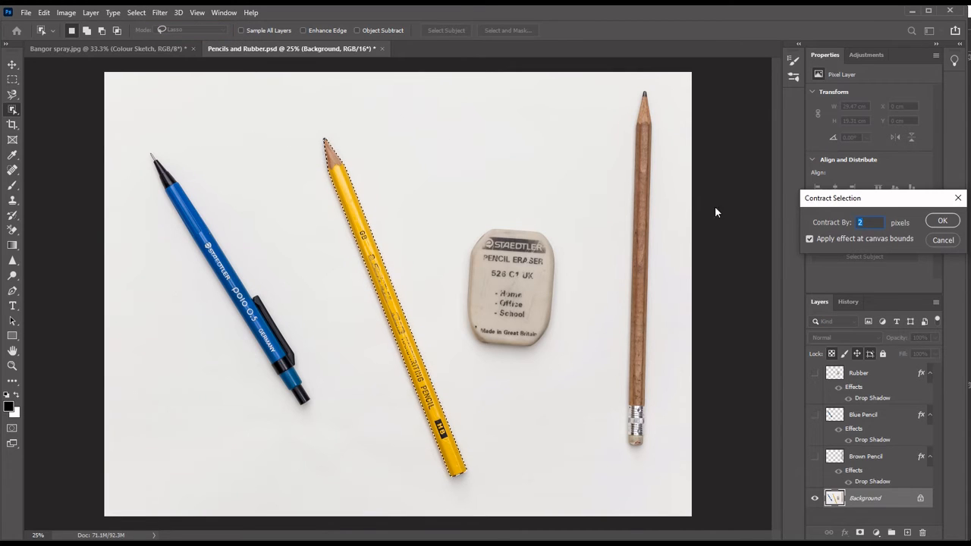
left_click(943, 221)
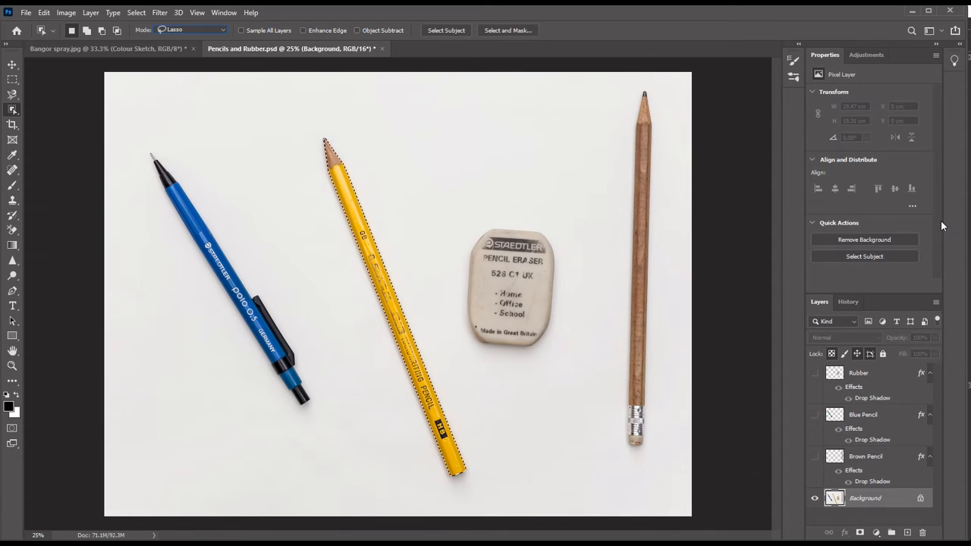
left_click(135, 14)
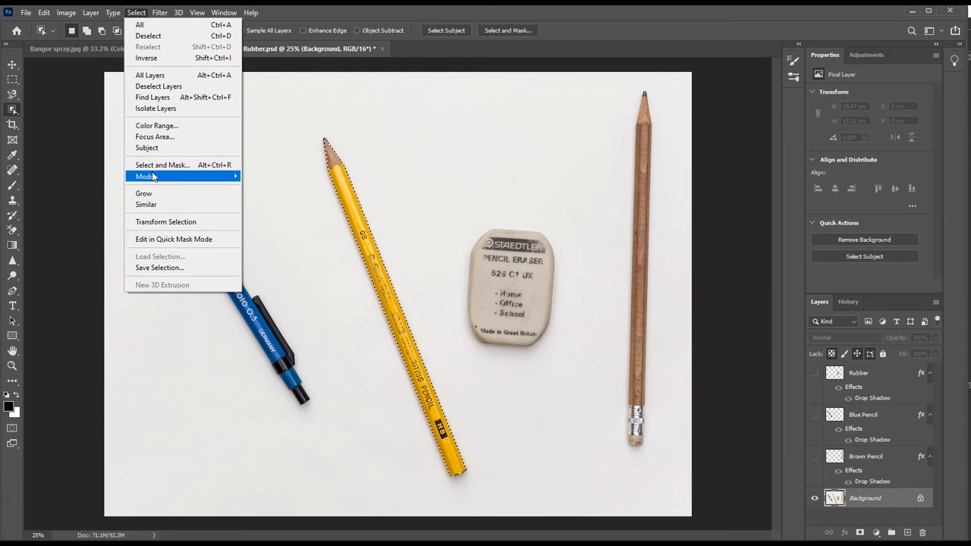
mouse_move(154, 180)
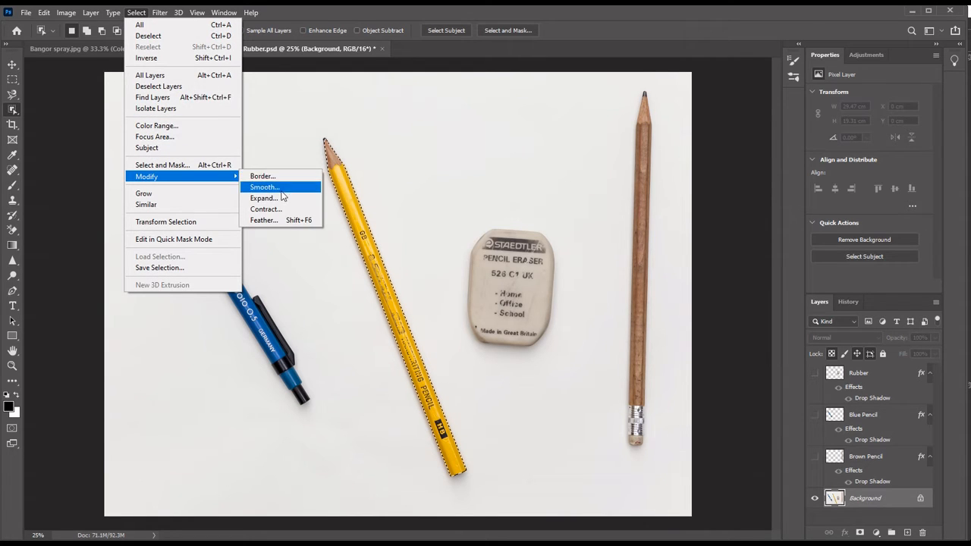
left_click(274, 220)
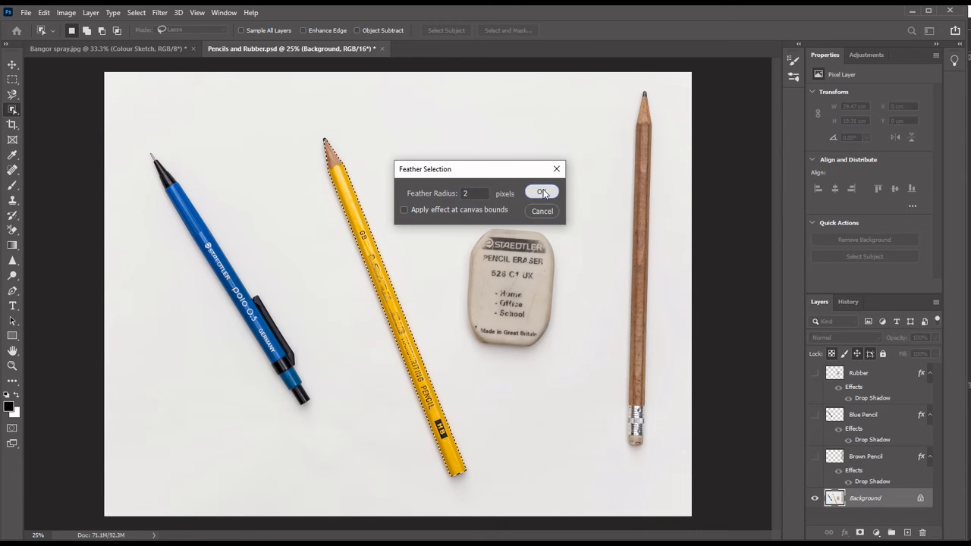
left_click(542, 192)
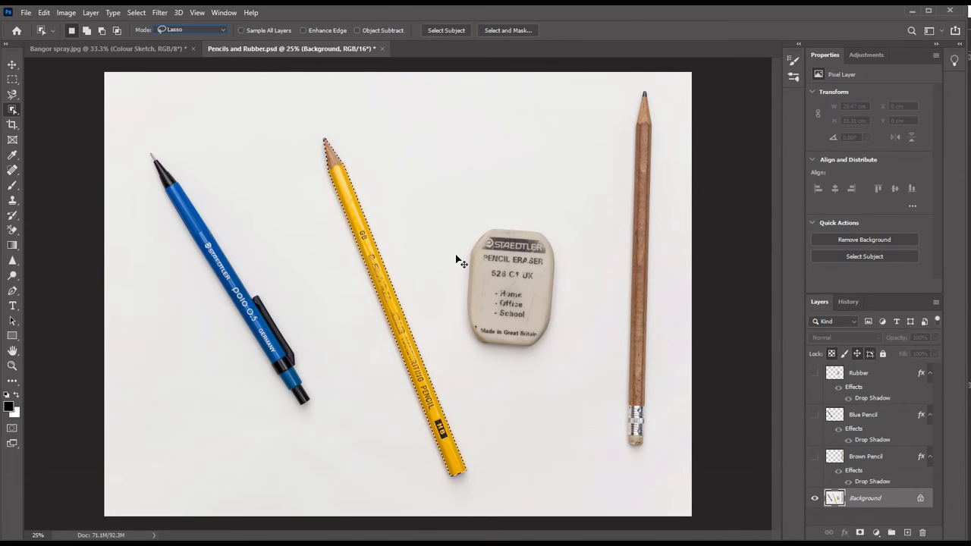
Step: Copy the selected yellow pencil to a new layer and name the layer "Yellow pencil"
key("ctrl+j")
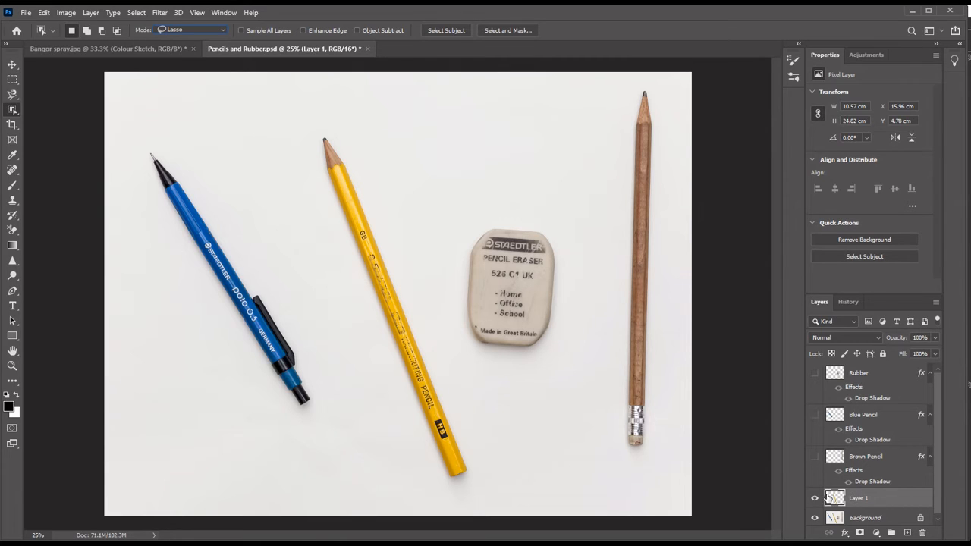
scroll(939, 416, "down", 1)
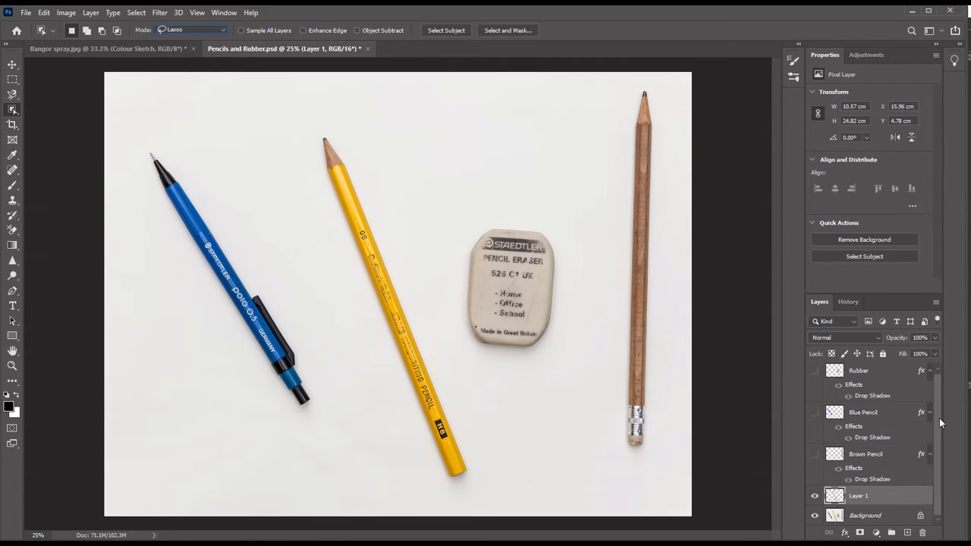
double_click(856, 497)
type("Yellow pencil")
Step: Add a Multiply drop shadow to the Yellow pencil layer with 29% opacity, 45° angle, 55 px distance, 0% spread and 13 px size
left_click(845, 534)
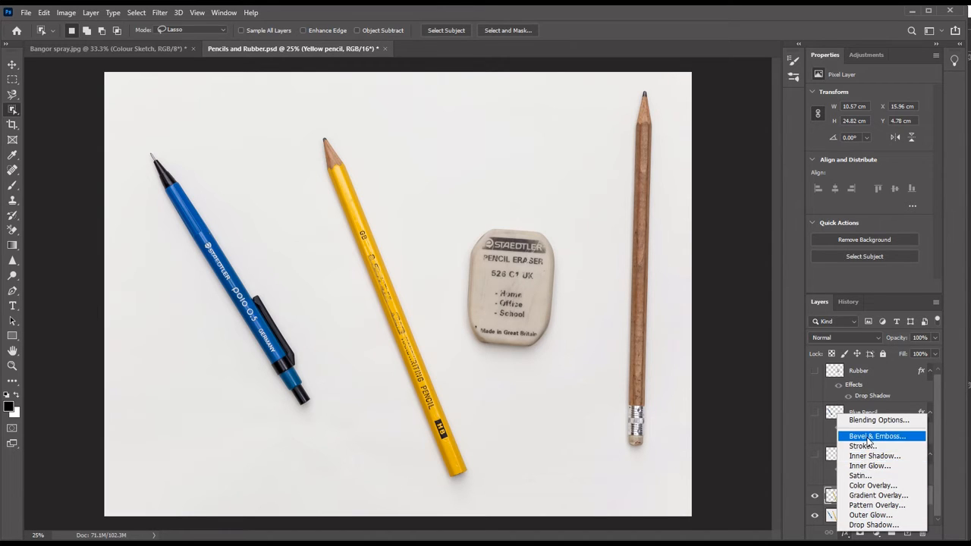
left_click(866, 525)
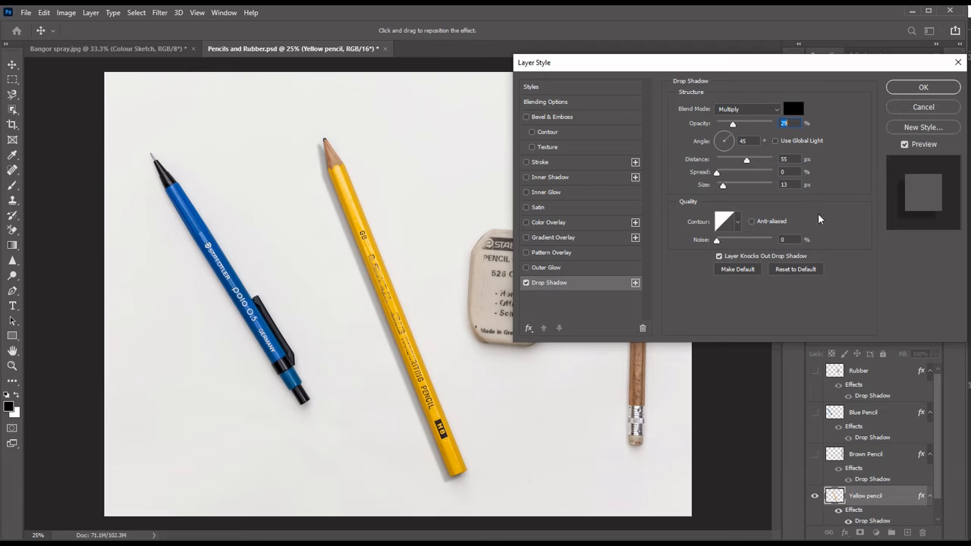
left_click(924, 88)
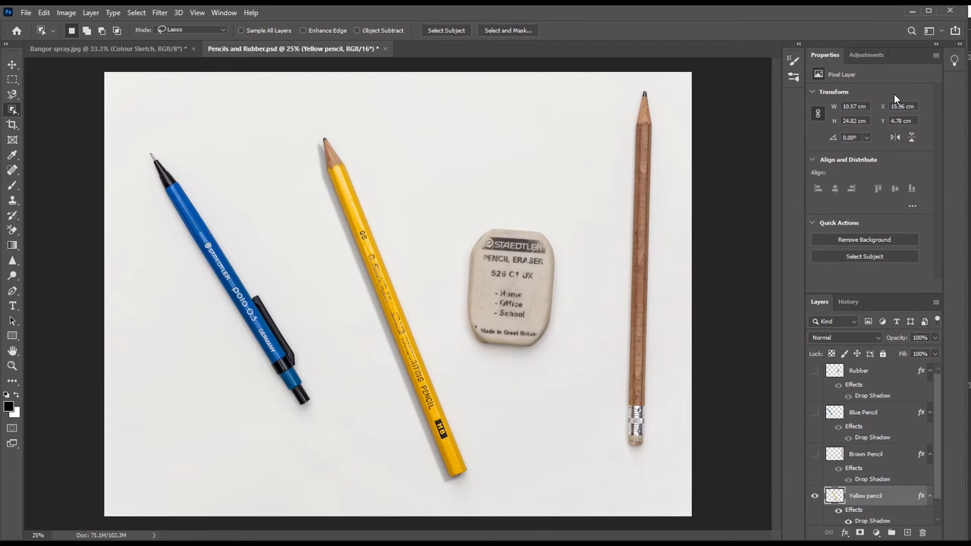
Step: Turn on the visibility of the Brown Pencil, Blue Pencil and Rubber layers
left_click(815, 454)
left_click(815, 412)
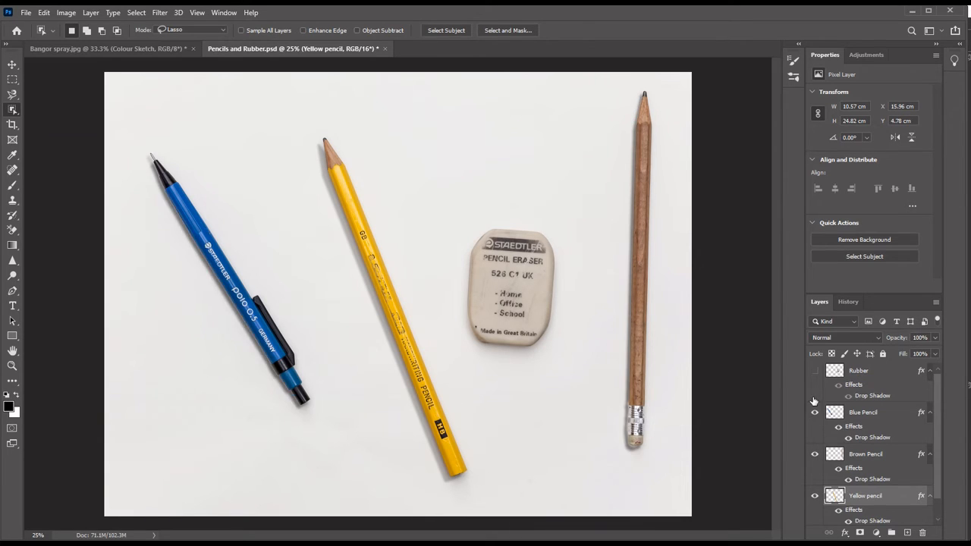
left_click(815, 370)
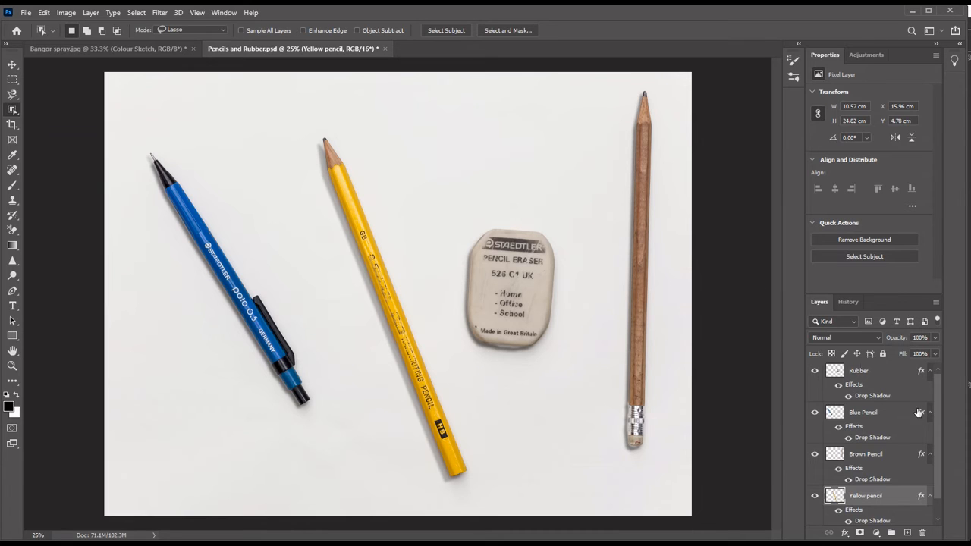
scroll(941, 431, "down", 1)
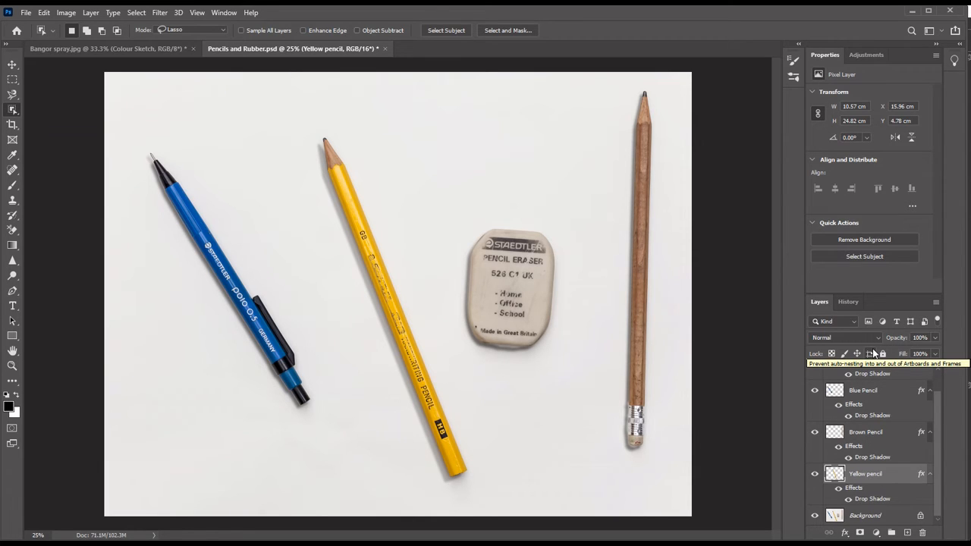
Step: Switch to the Bangor spray.jpg document, activate the Move tool and select the Curves 1 layer at the top of the stack
left_click(128, 48)
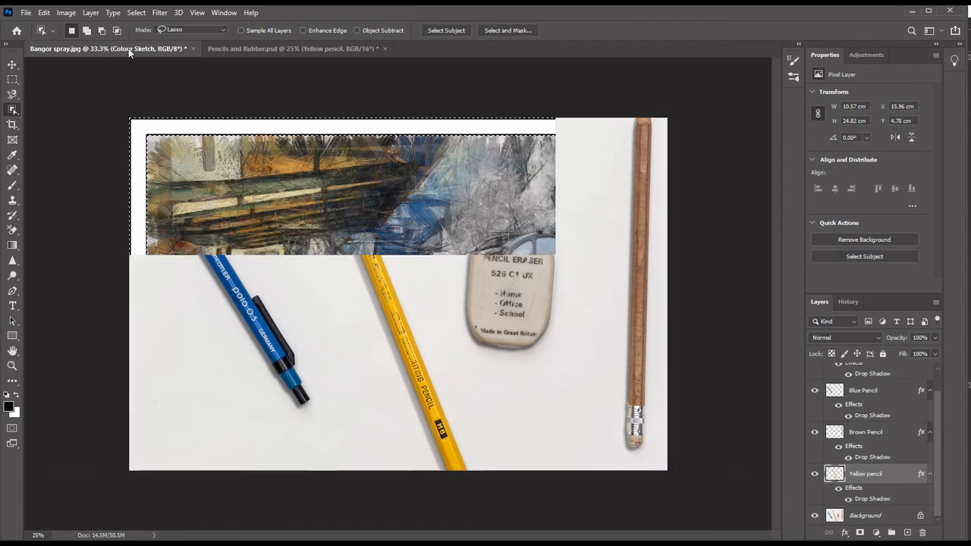
key("v")
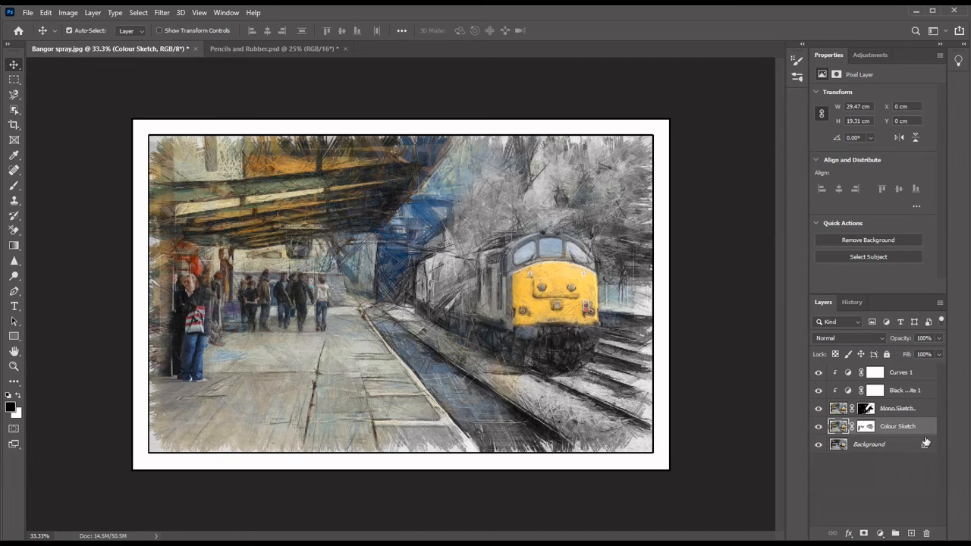
left_click(908, 375)
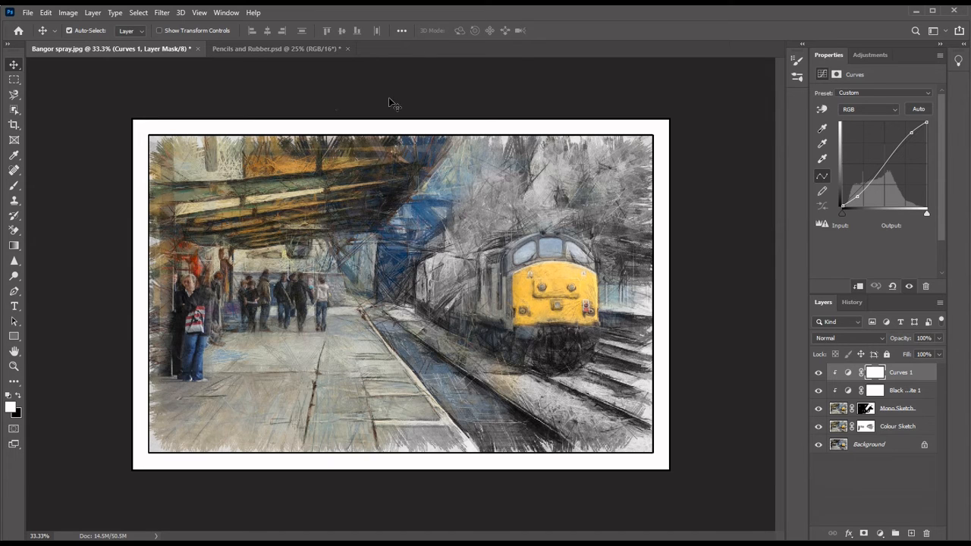
Step: Float the Pencils and Rubber.psd document in its own window over the train station image
left_click(278, 50)
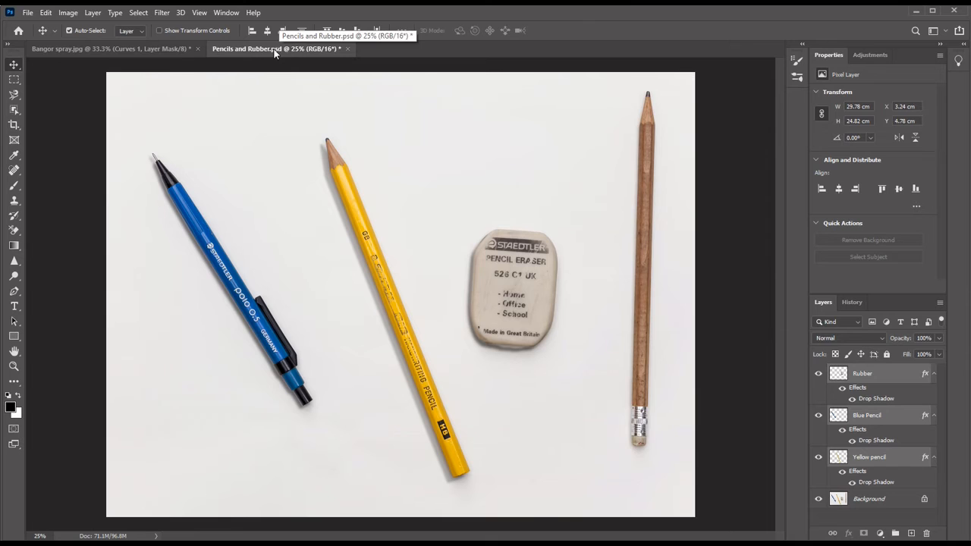
left_click_drag(279, 51, 283, 69)
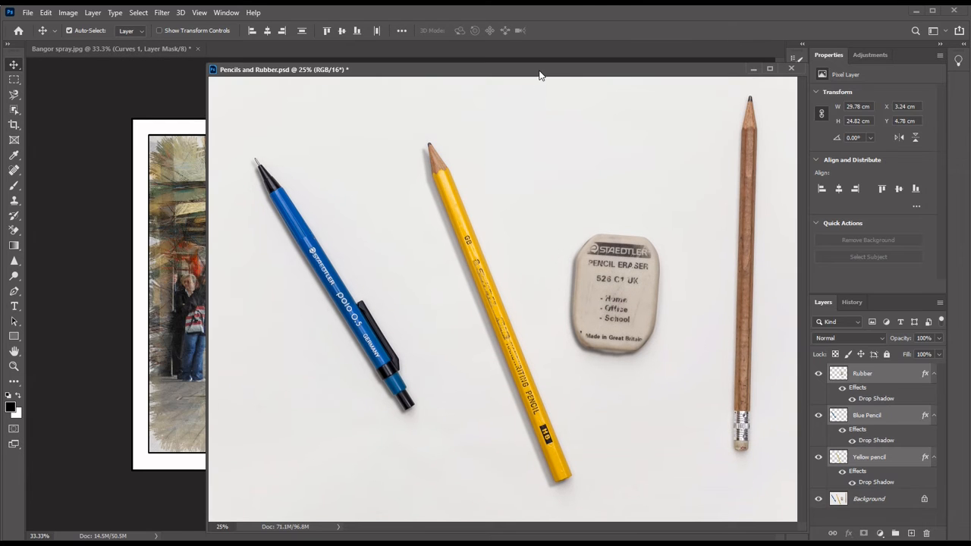
mouse_move(539, 70)
left_mouse_down()
mouse_move(427, 62)
mouse_move(422, 49)
left_mouse_up()
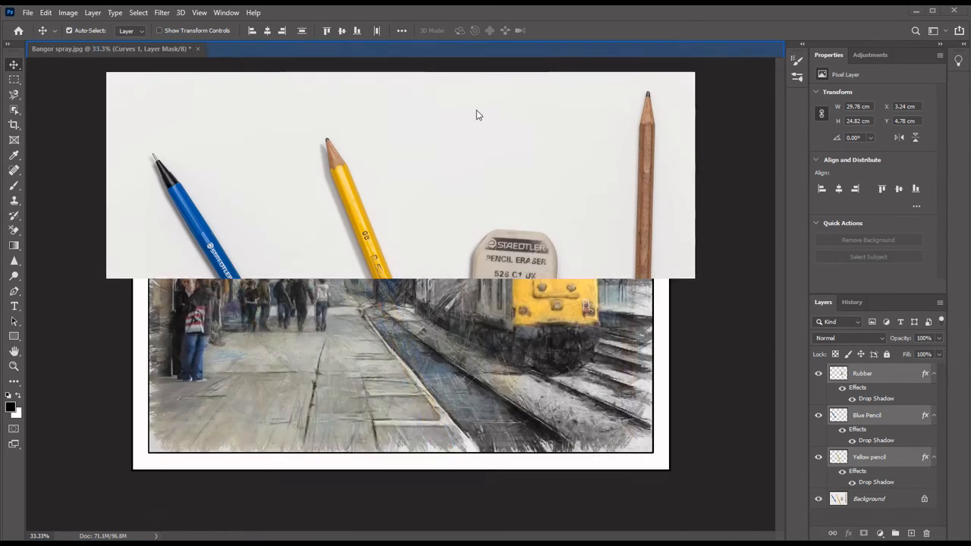
left_click_drag(298, 45, 287, 61)
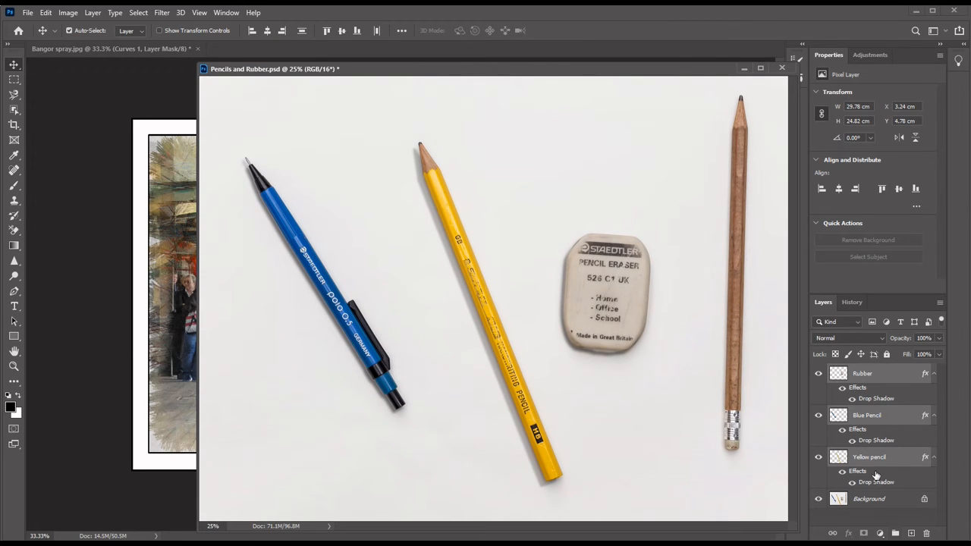
Step: Copy the Rubber, Blue Pencil and Yellow pencil layers together into Bangor spray.jpg, and close Pencils and Rubber.psd without saving
left_click(865, 377)
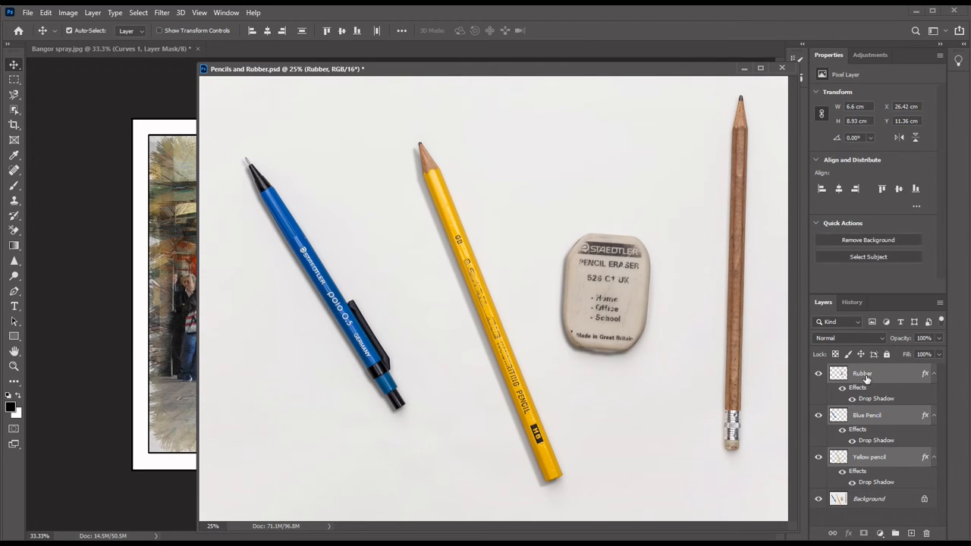
left_click(870, 418, "shift")
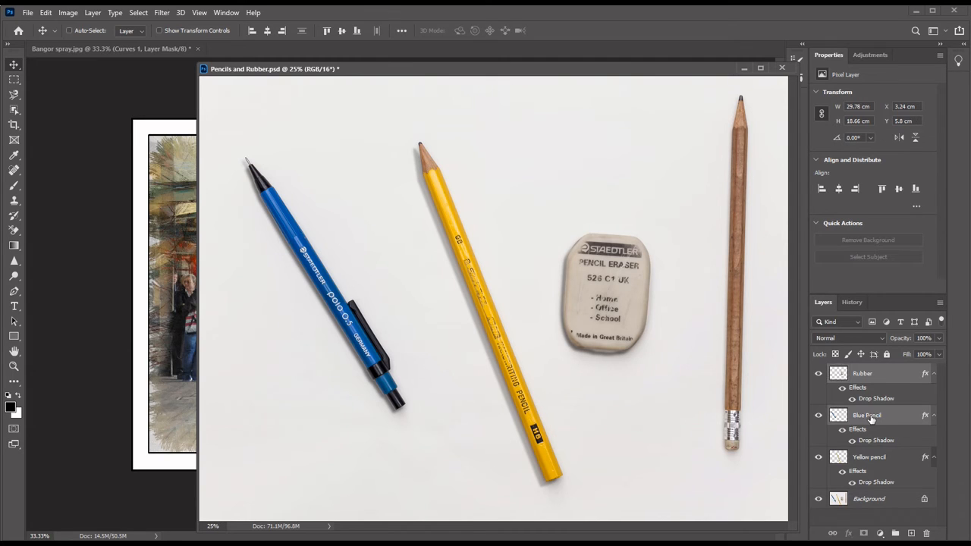
left_click(870, 461, "shift")
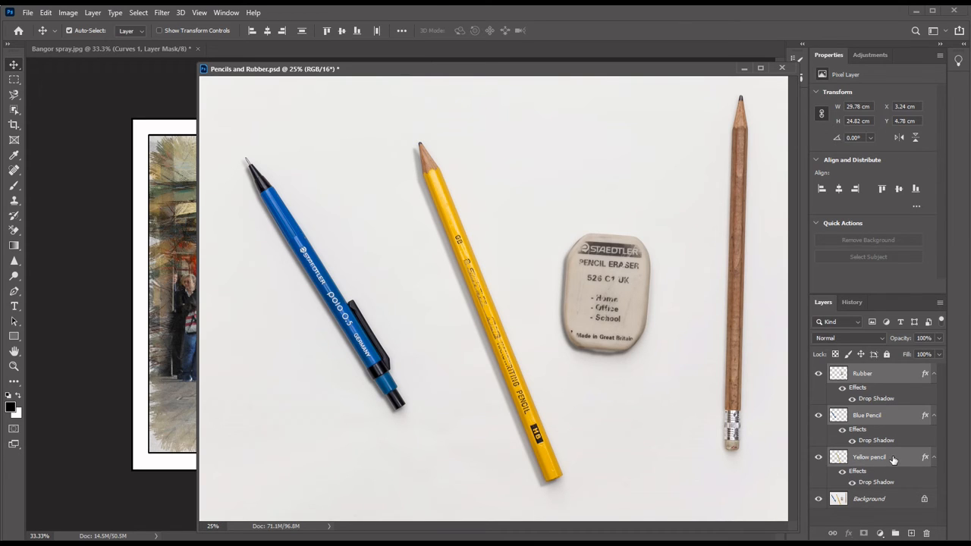
mouse_move(871, 417)
left_mouse_down()
mouse_move(117, 438)
mouse_move(113, 425)
left_mouse_up()
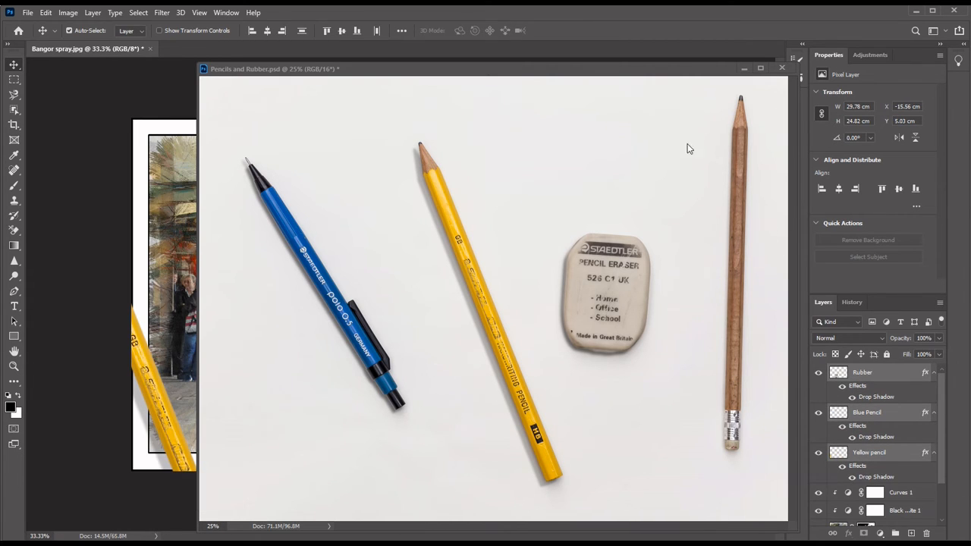
left_click(783, 68)
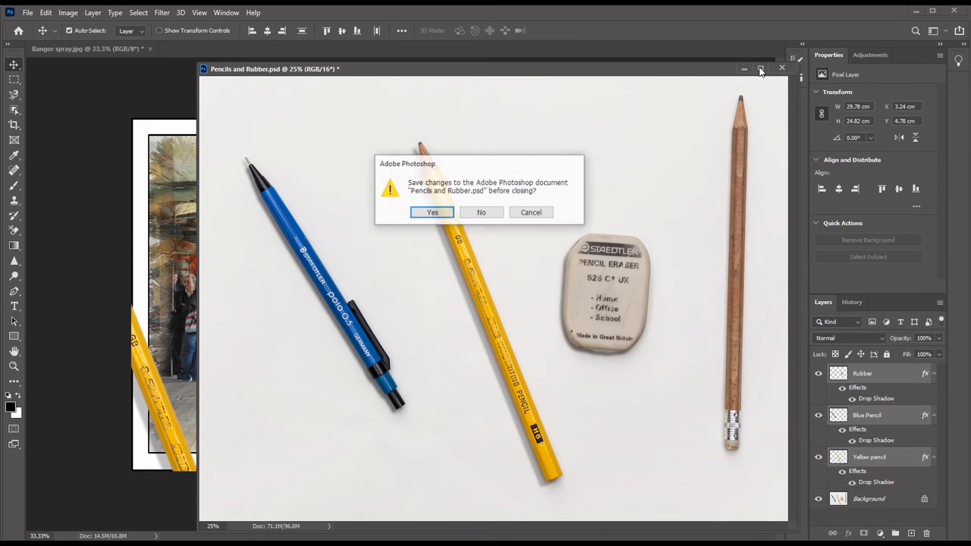
left_click(484, 218)
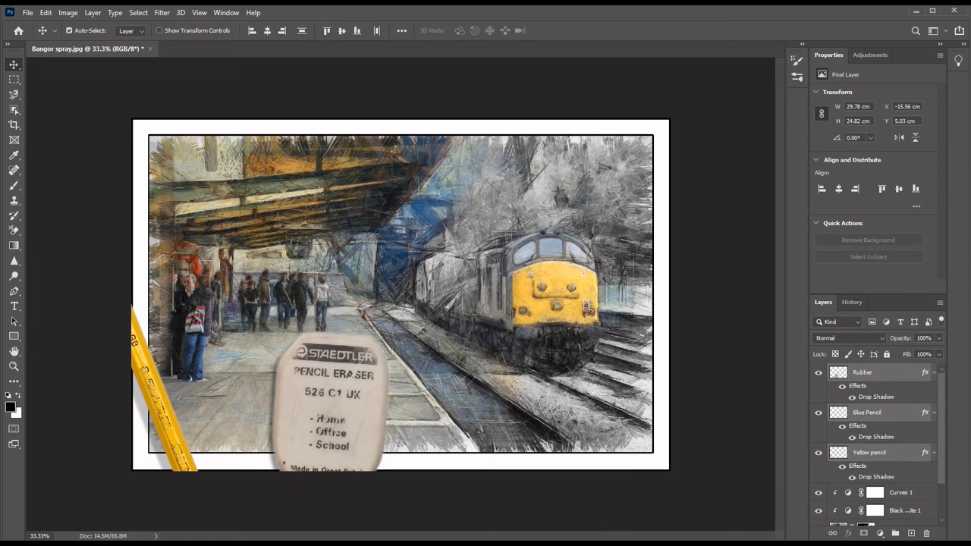
Step: Scale the rubber and both pencils together to about 40% and position them over the upper-left part of the station picture
mouse_move(357, 388)
left_mouse_down()
mouse_move(450, 355)
mouse_move(592, 362)
left_mouse_up()
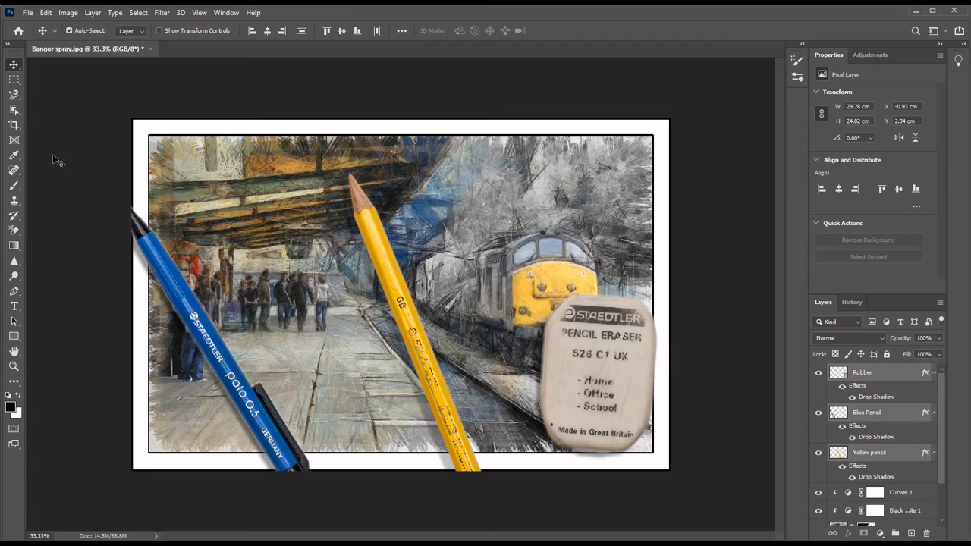
key("ctrl+t")
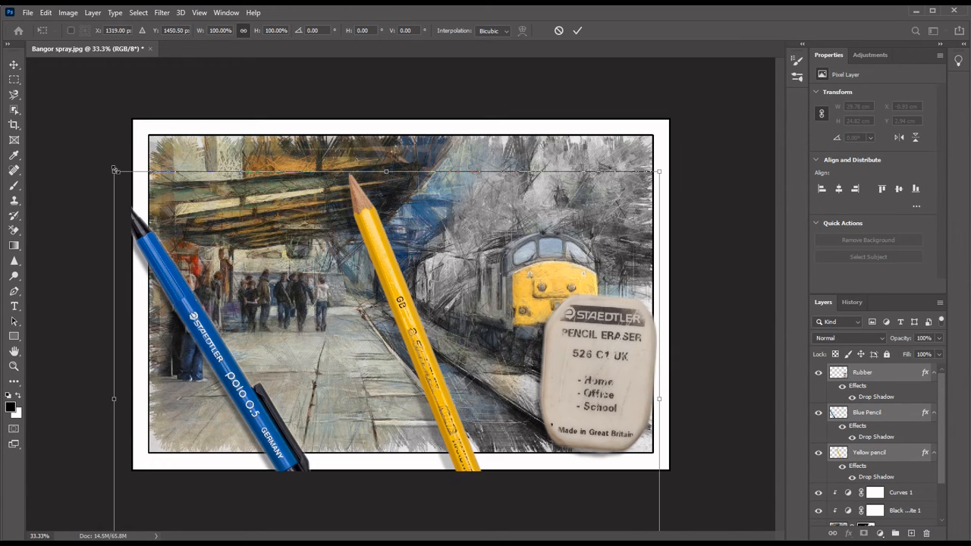
left_click_drag(116, 172, 228, 265)
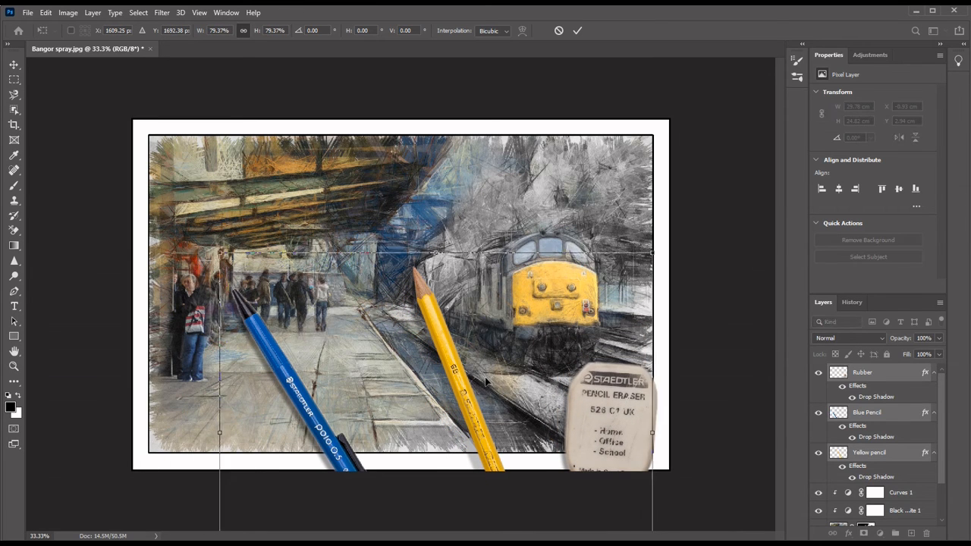
left_click_drag(487, 382, 464, 293)
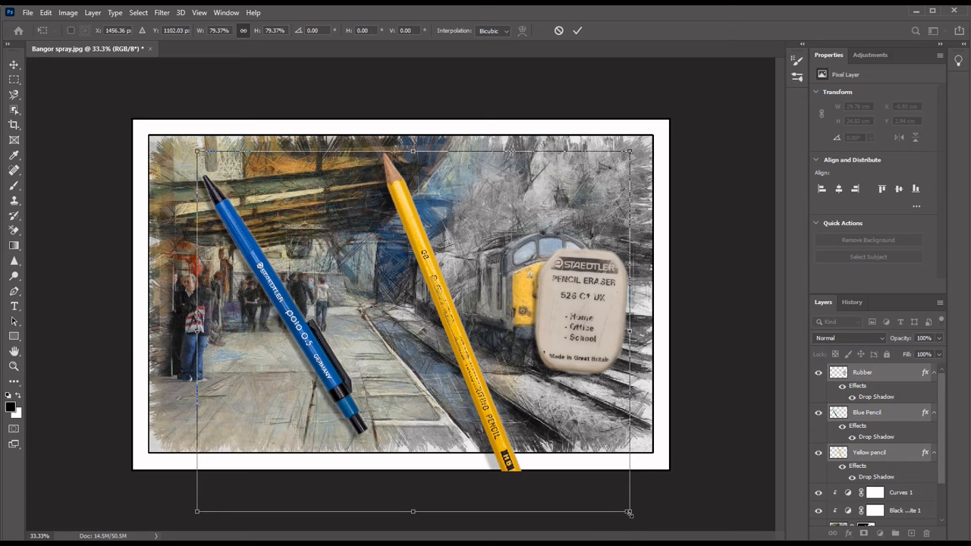
left_click_drag(630, 512, 499, 239)
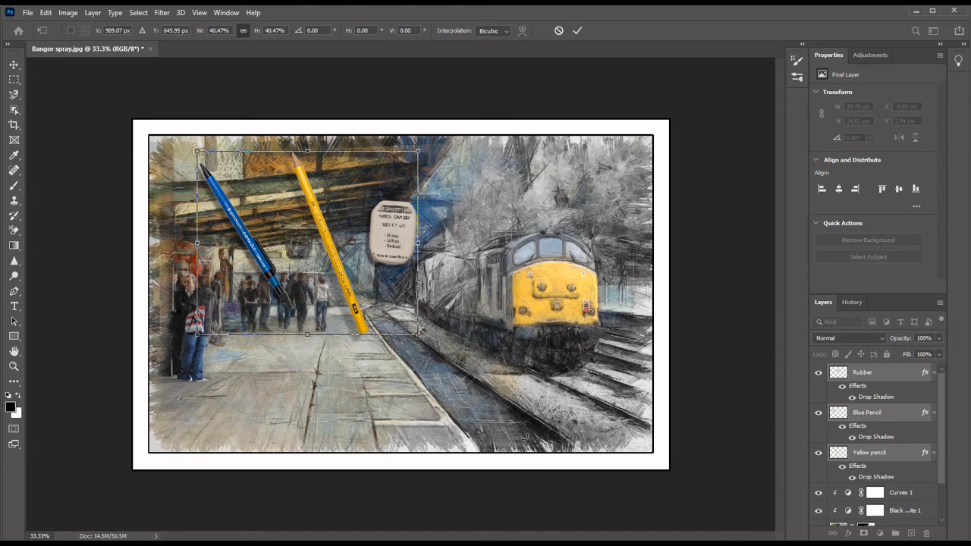
key("Return")
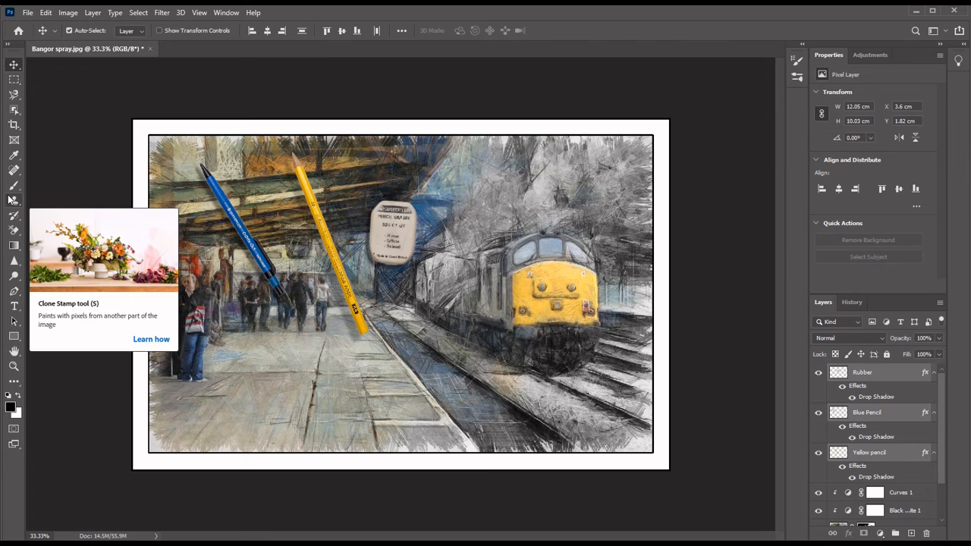
Step: Scale the Rubber layer to about 75% and place it on the platform near the picture's lower-left corner
left_click(877, 460)
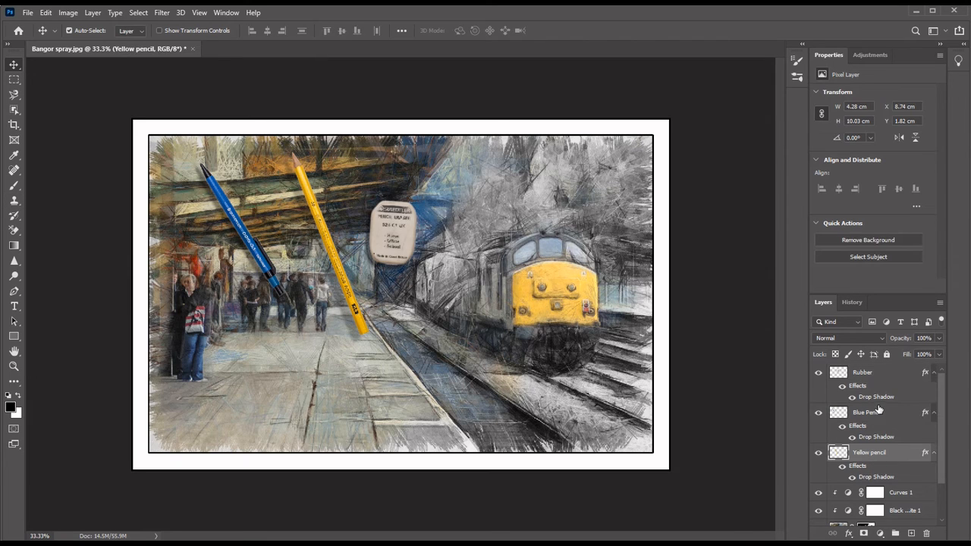
left_click(871, 382)
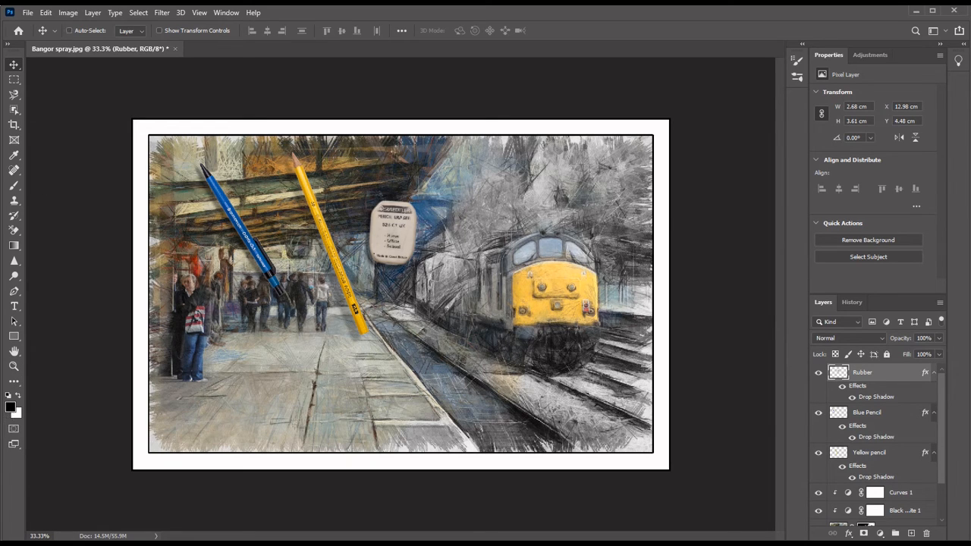
key("ctrl+t")
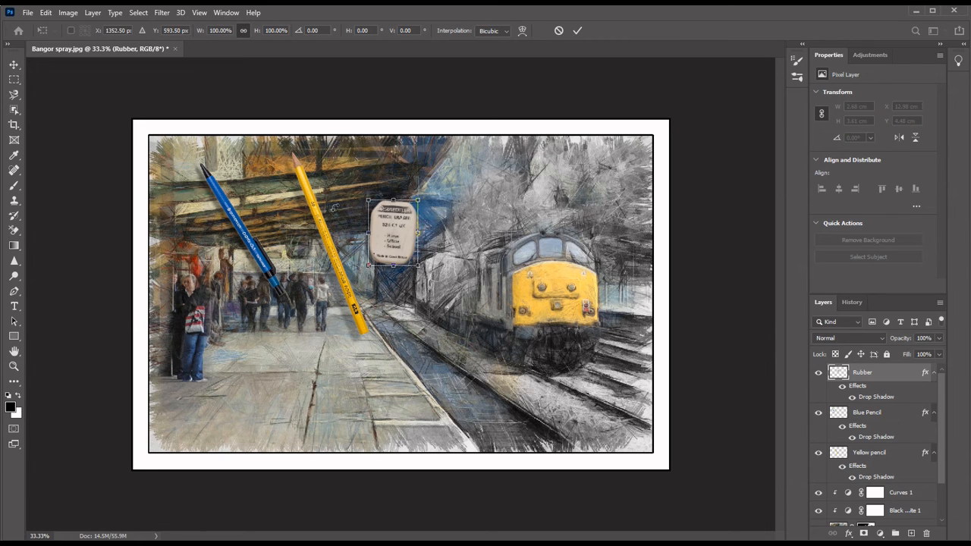
left_click_drag(369, 201, 207, 404)
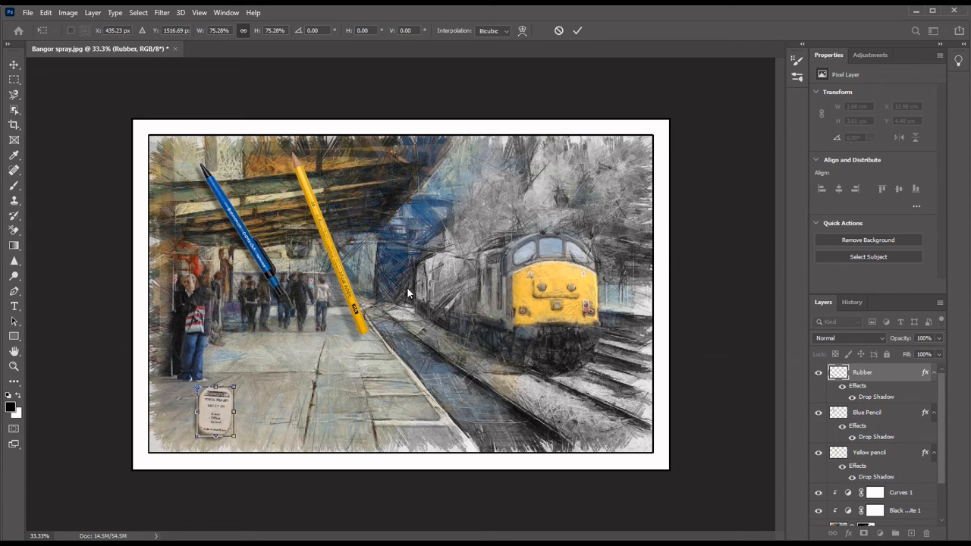
key("Return")
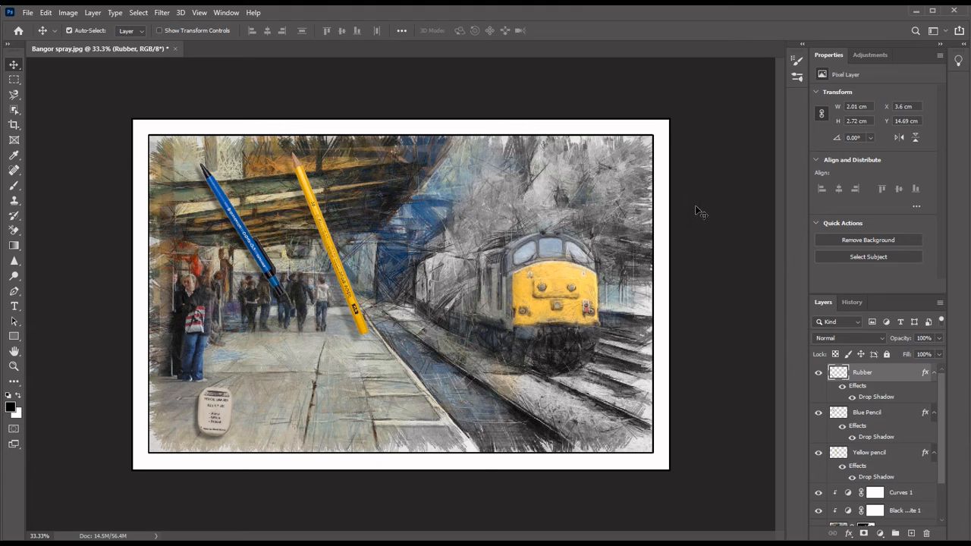
Step: Move the yellow pencil down onto the platform so that its end overlaps the lower border, at about X 11 cm, Y 8.6 cm
left_click(866, 455)
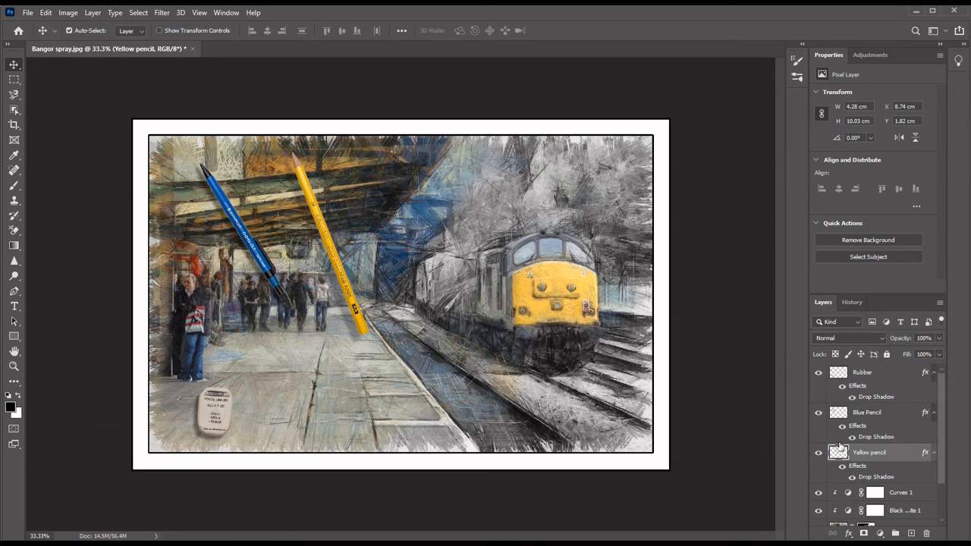
key("ctrl+t")
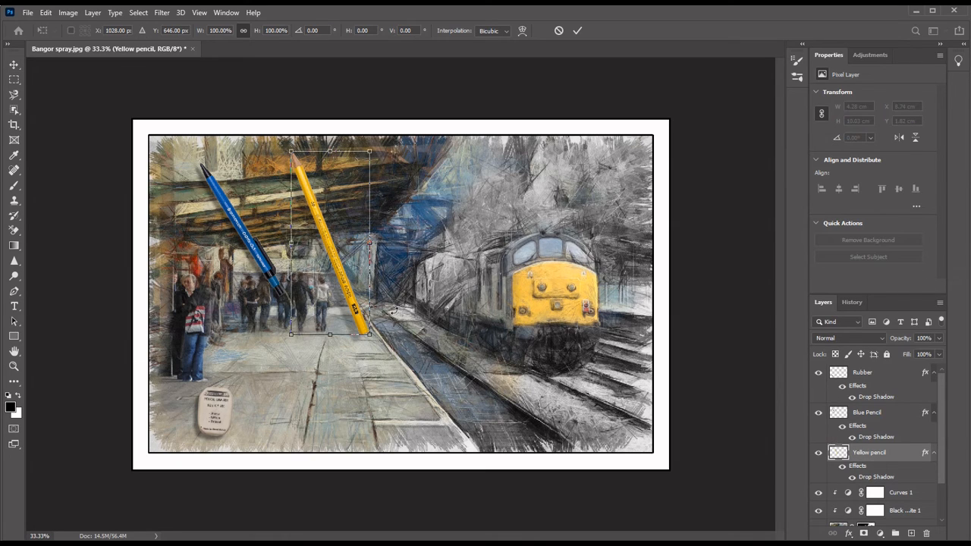
mouse_move(340, 220)
left_mouse_down()
mouse_move(333, 271)
mouse_move(384, 349)
left_mouse_up()
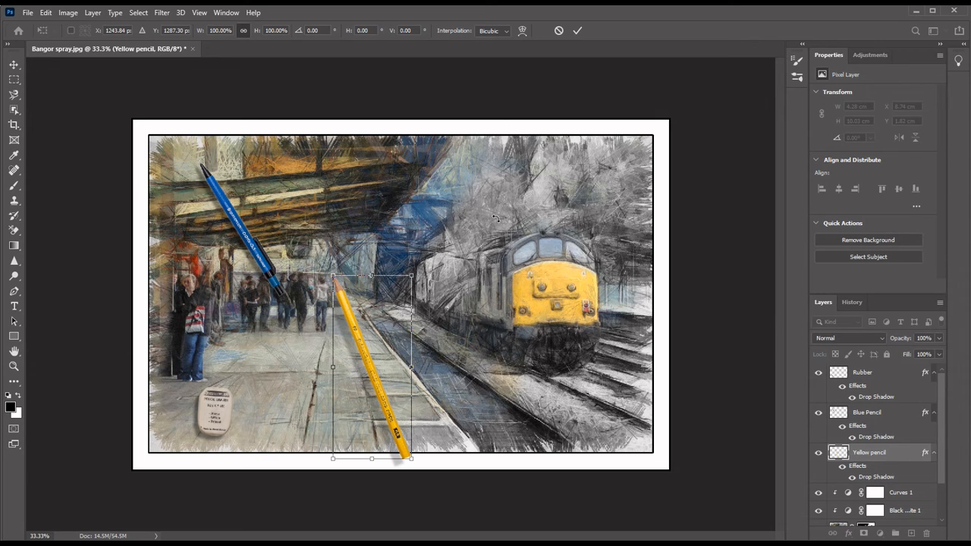
key("Return")
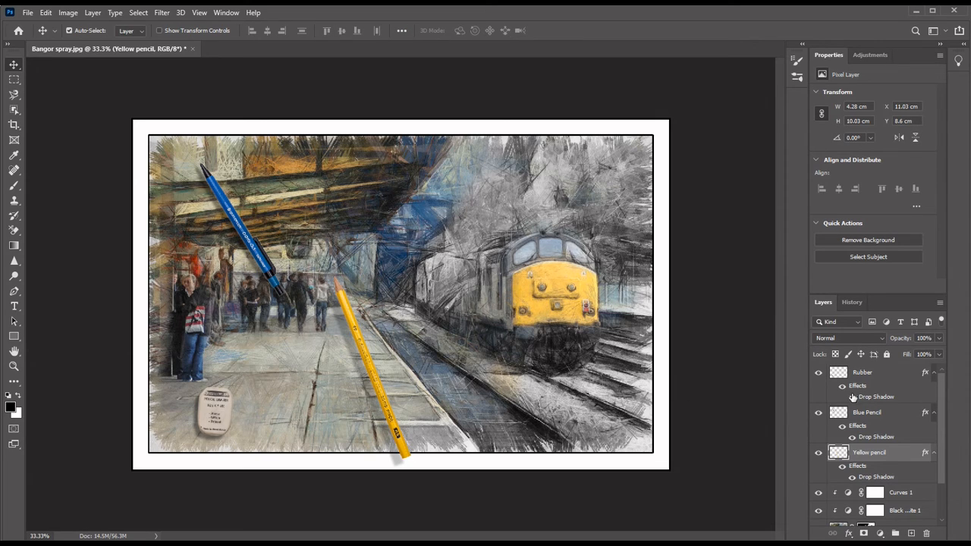
Step: Move the blue pencil down onto the platform between the rubber and the yellow pencil, at about X 5.6 cm, Y 10.9 cm
left_click(862, 413)
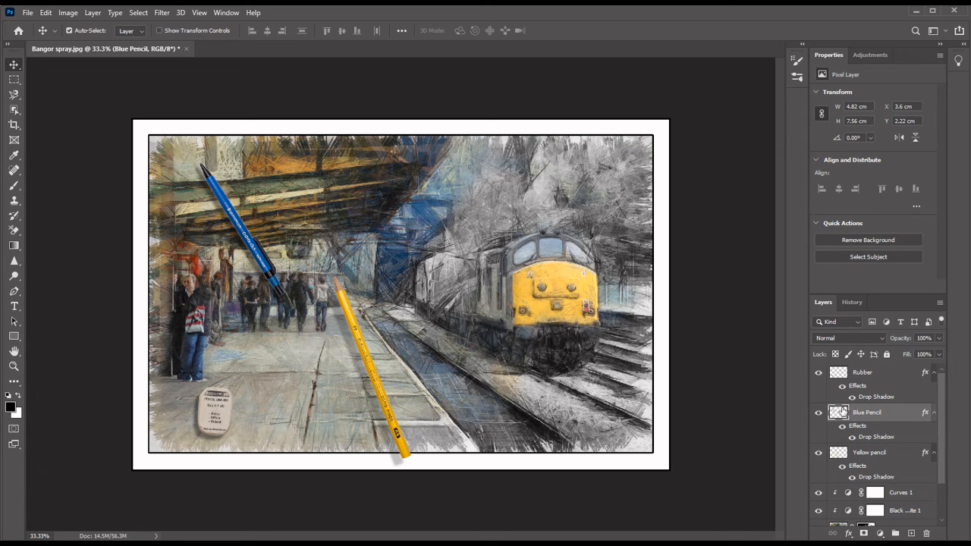
key("ctrl+t")
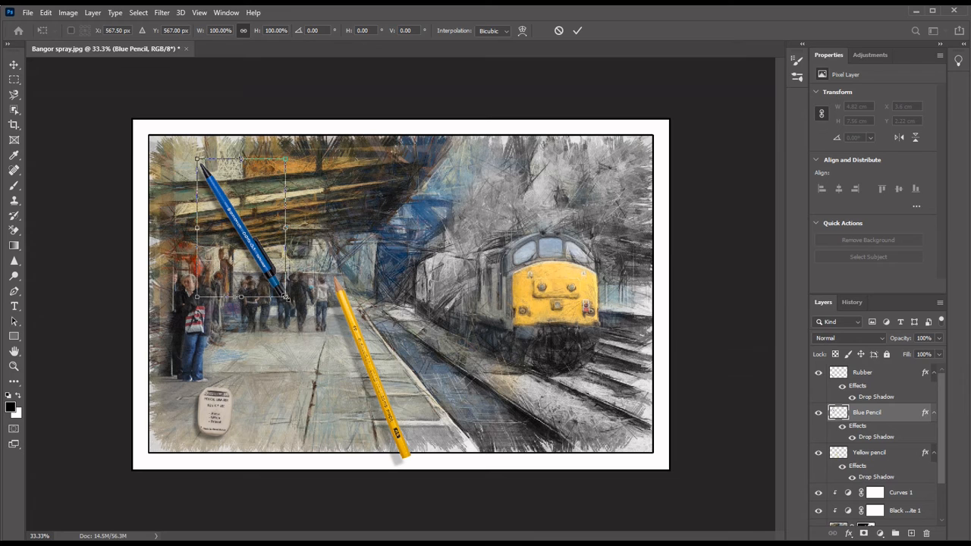
left_click_drag(242, 228, 277, 386)
key("Return")
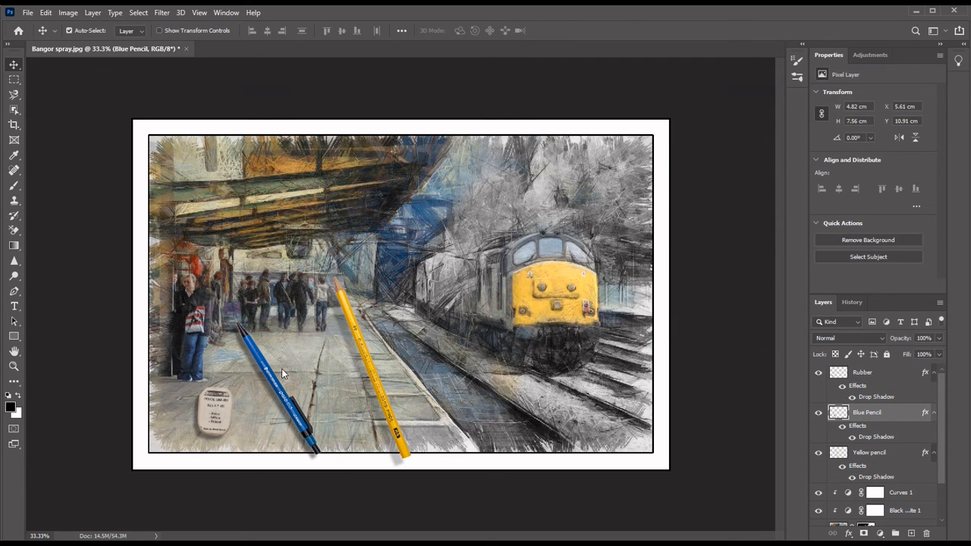
Step: Rotate the blue pencil about 48° clockwise so that it leans toward the yellow pencil and its end overlaps the lower border
left_click(46, 13)
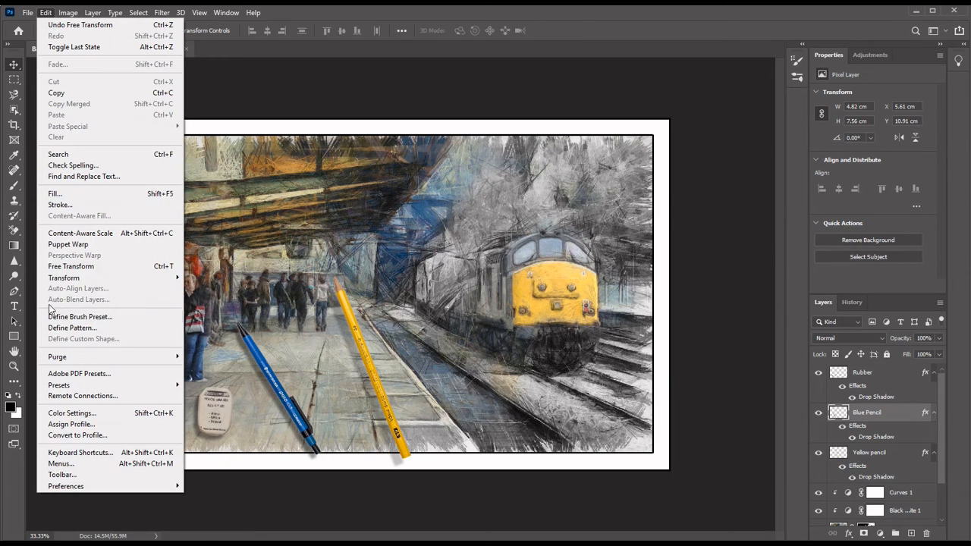
mouse_move(113, 286)
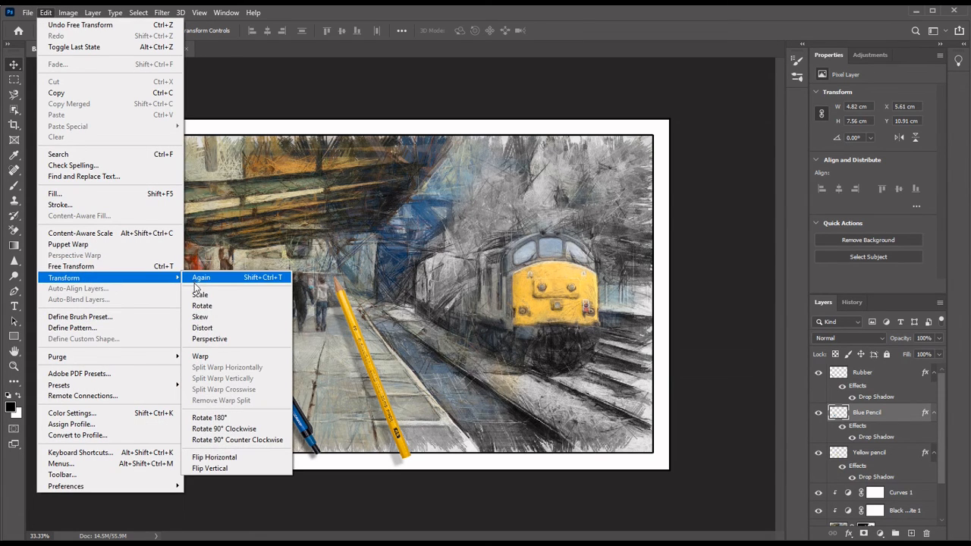
left_click(212, 309)
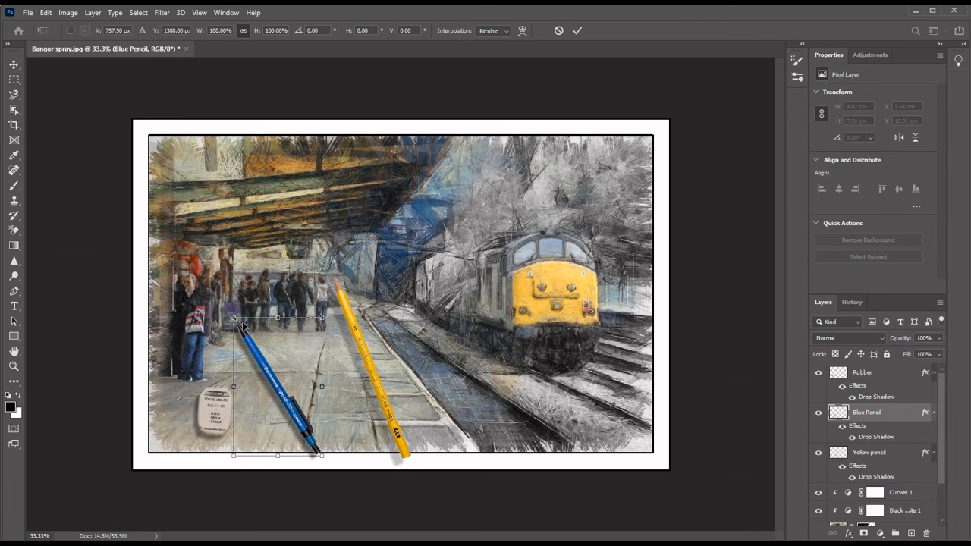
mouse_move(234, 318)
left_mouse_down()
mouse_move(280, 321)
mouse_move(294, 336)
left_mouse_up()
mouse_move(272, 384)
left_mouse_down()
mouse_move(271, 370)
mouse_move(275, 382)
left_mouse_up()
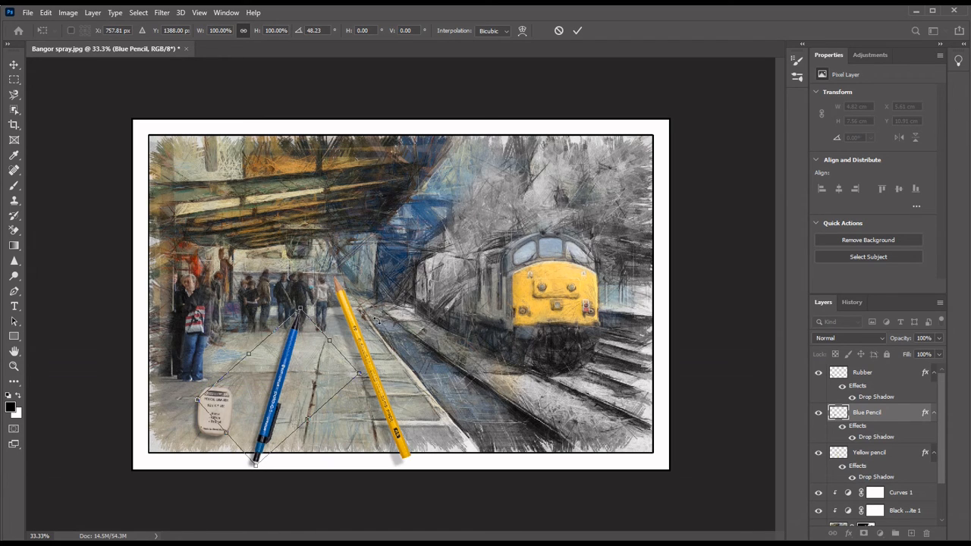
key("Return")
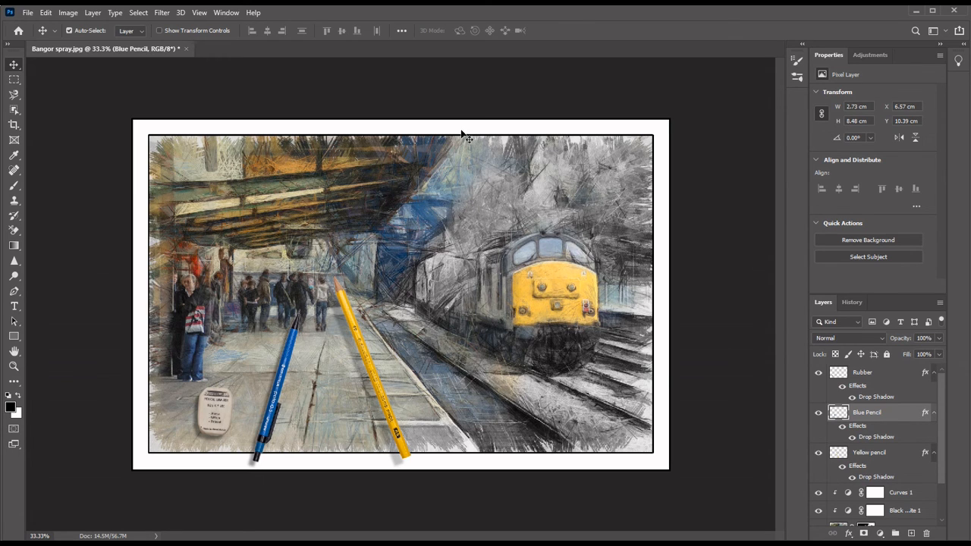
Step: Start saving a copy of the document on the computer and open the Photoshop videos > Montage folder on the WEBSITEIMAGES (I:) drive
left_click(27, 12)
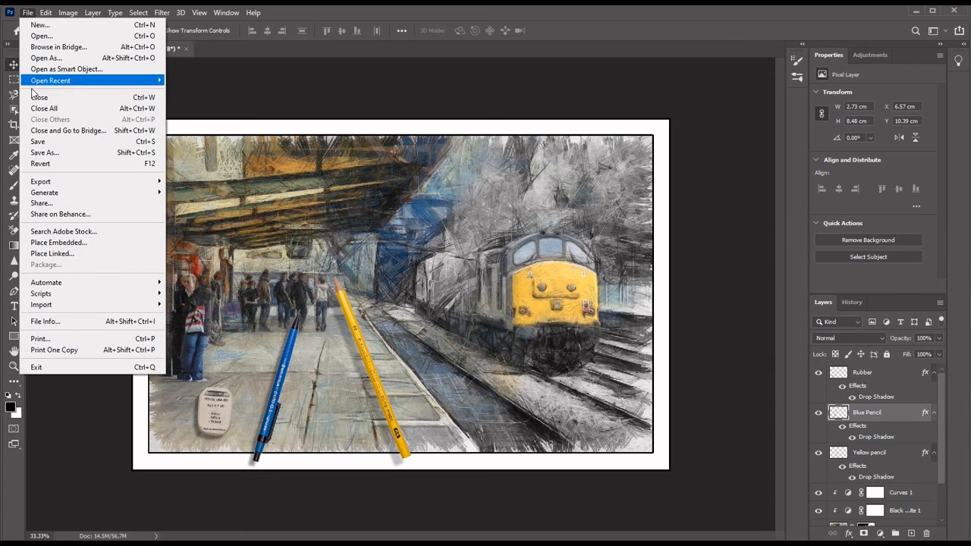
left_click(42, 152)
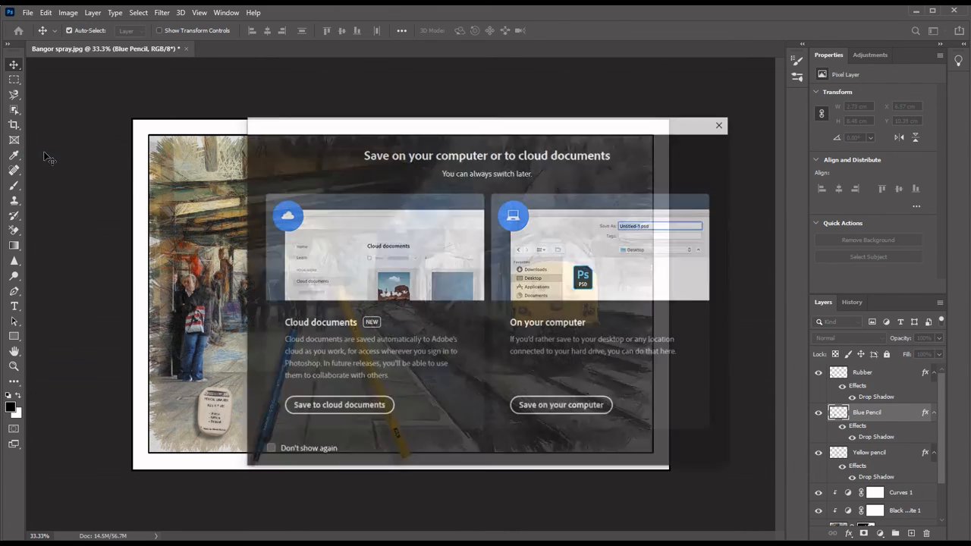
left_click(558, 411)
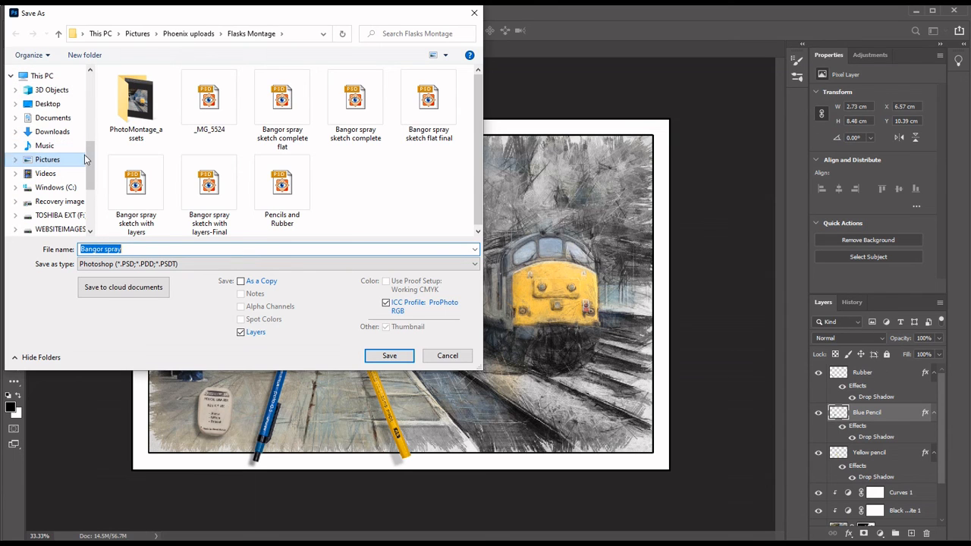
scroll(57, 152, "down", 2)
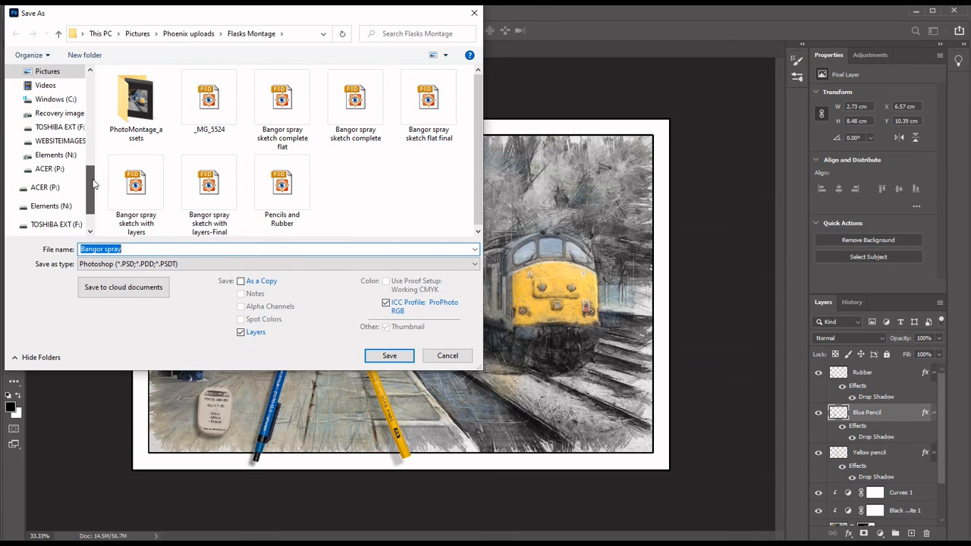
left_click(59, 144)
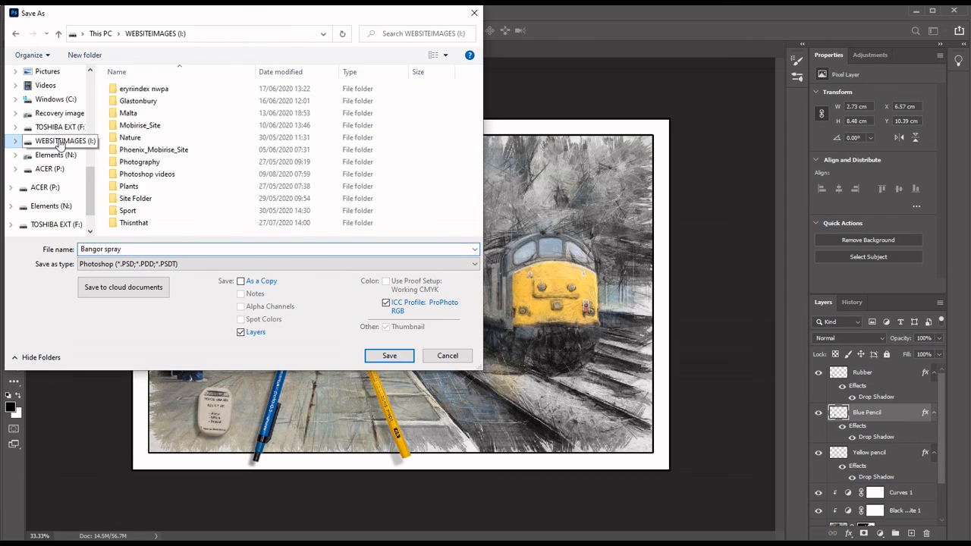
left_click(152, 179)
double_click(152, 176)
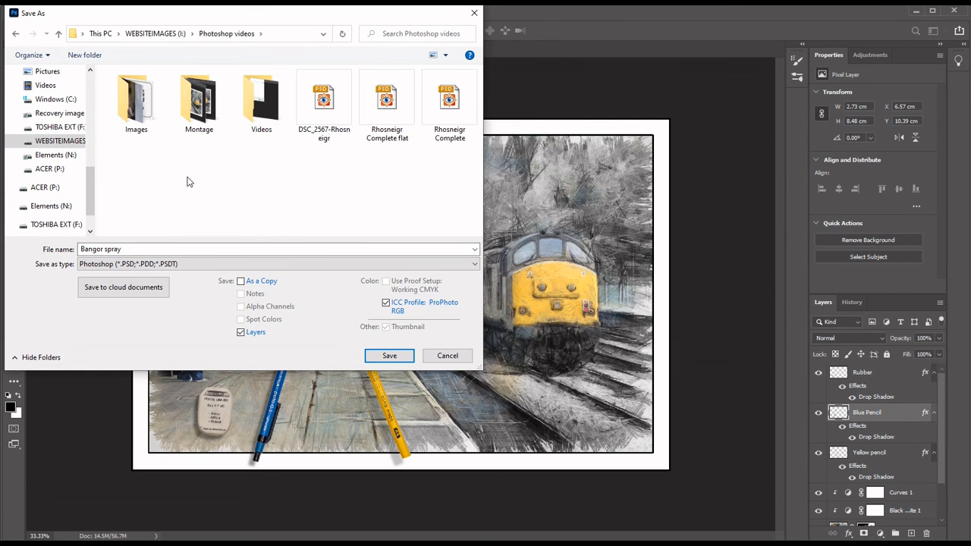
double_click(195, 105)
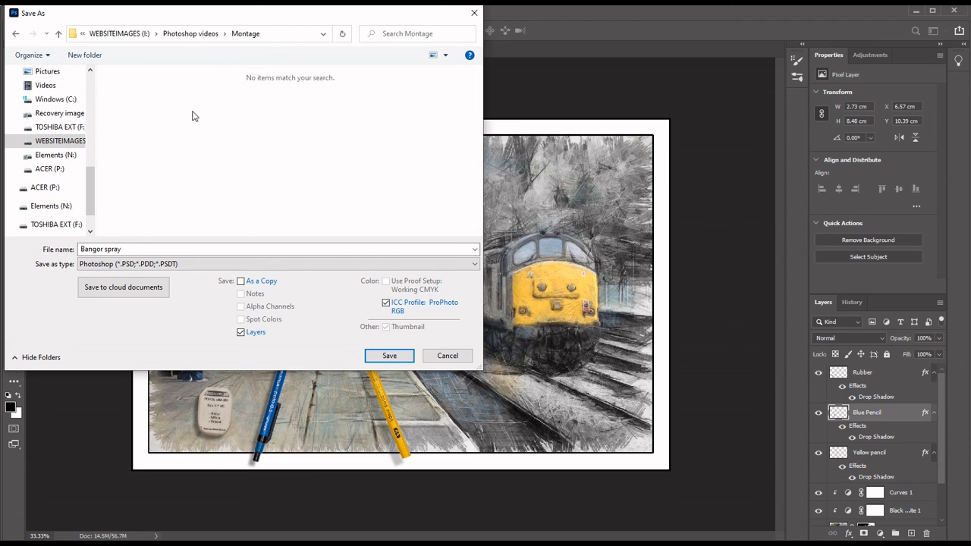
Step: Name the file "Bangor sMontage complete" and save it in Photoshop format with its layers
left_click(128, 246)
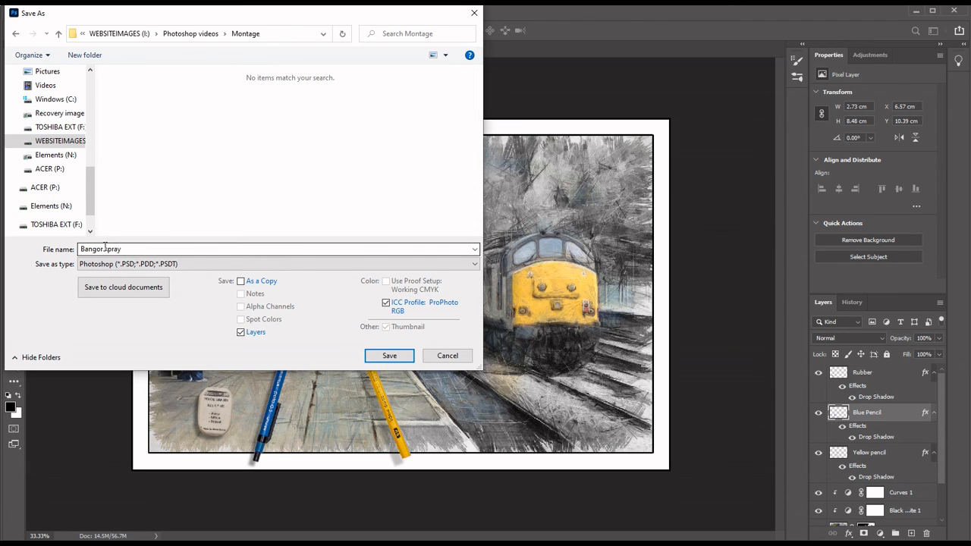
left_click_drag(123, 249, 109, 248)
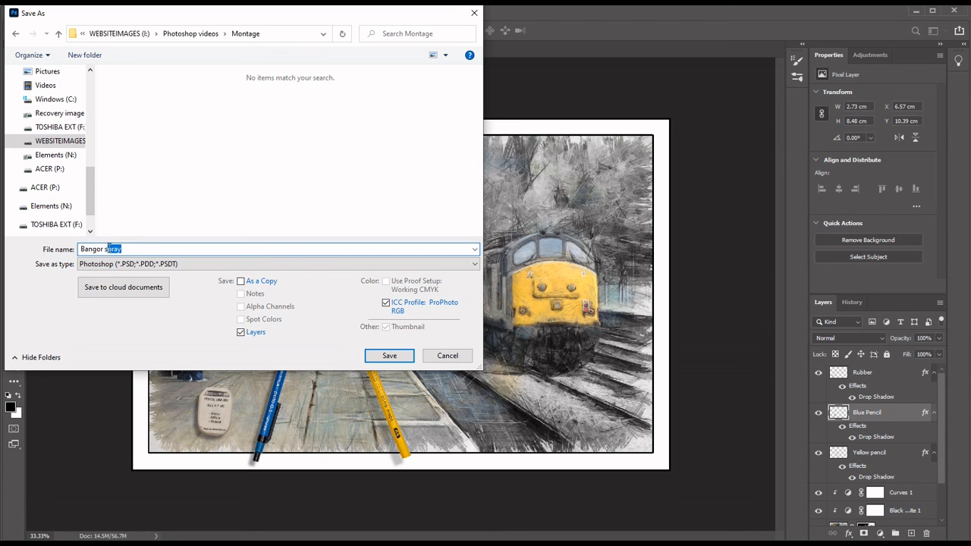
type("Montage complete")
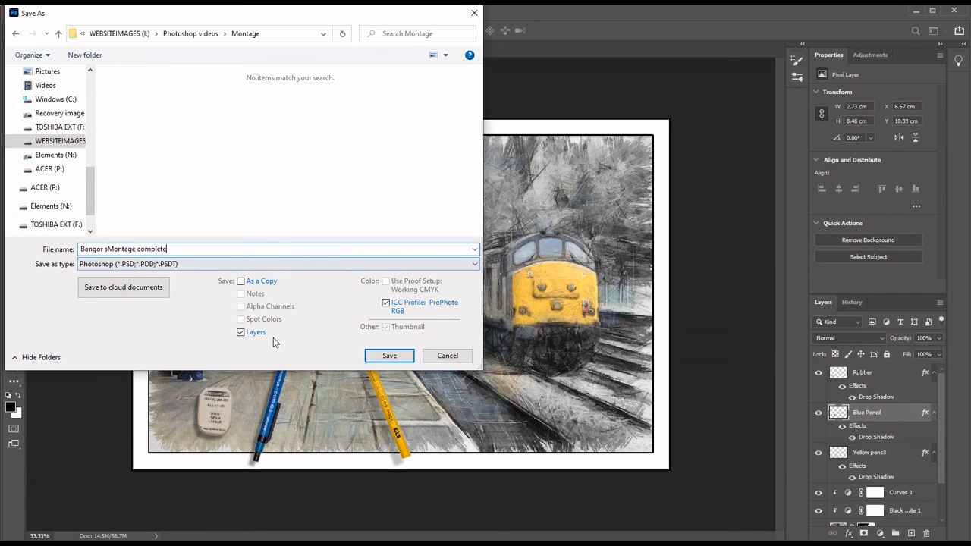
left_click(390, 359)
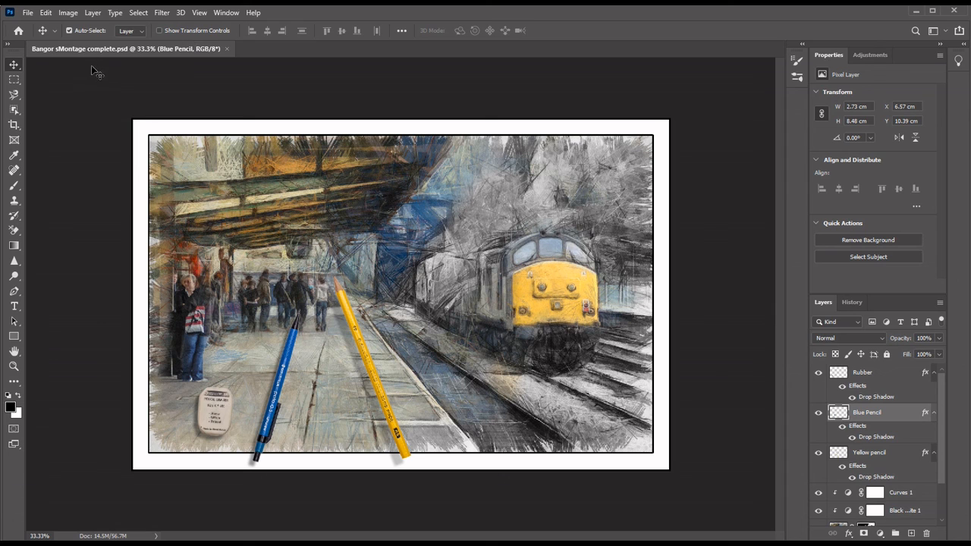
Step: Flatten the image and save it on the computer in the Montage folder as the Photoshop file "Bangor sMontage flat"
left_click(93, 13)
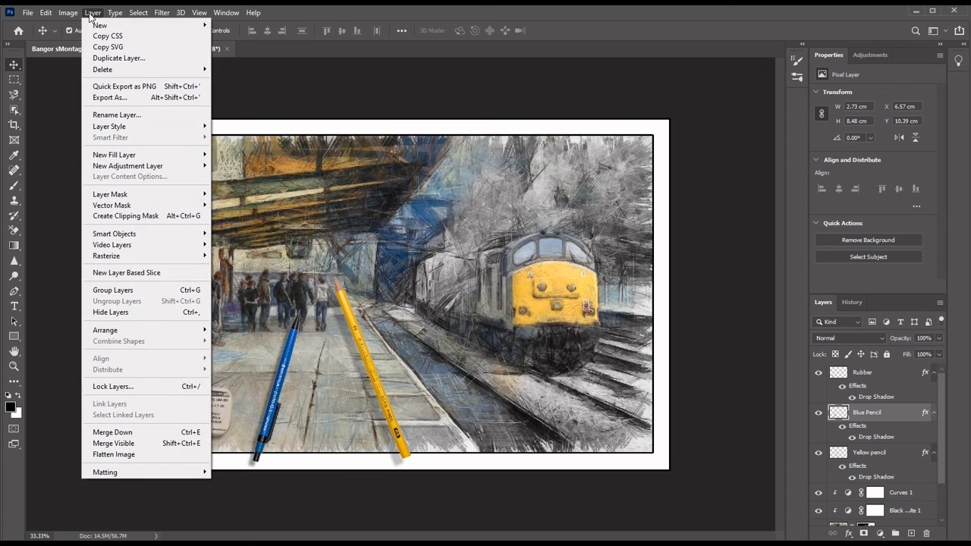
left_click(106, 454)
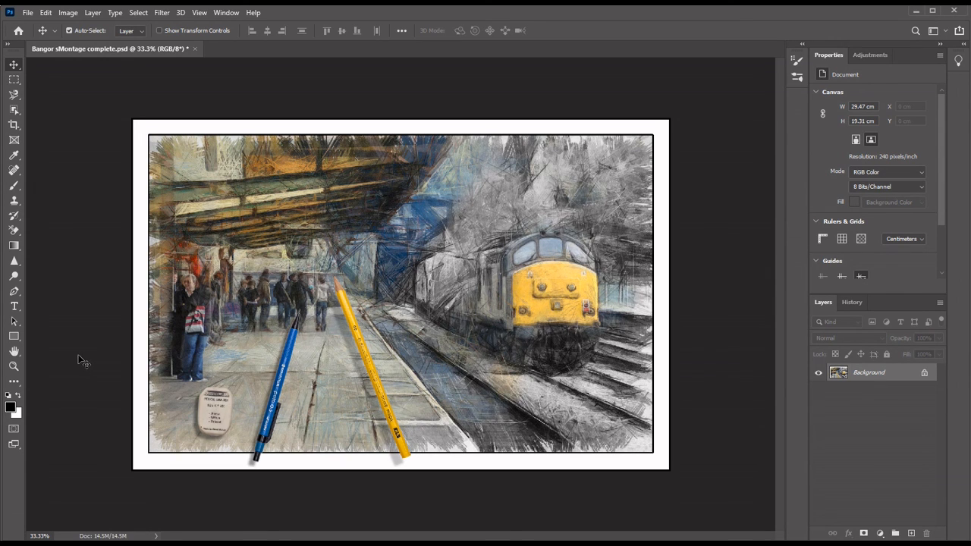
left_click(28, 14)
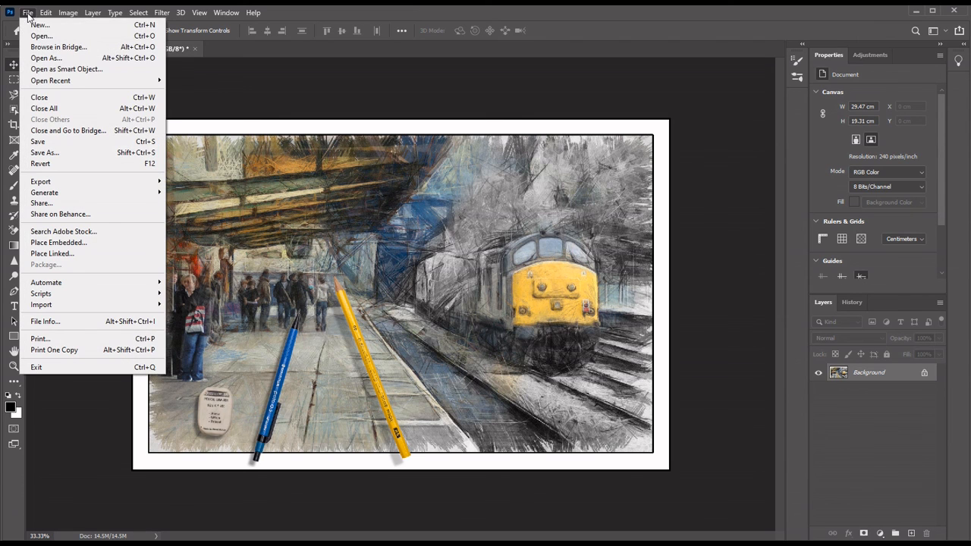
left_click(46, 152)
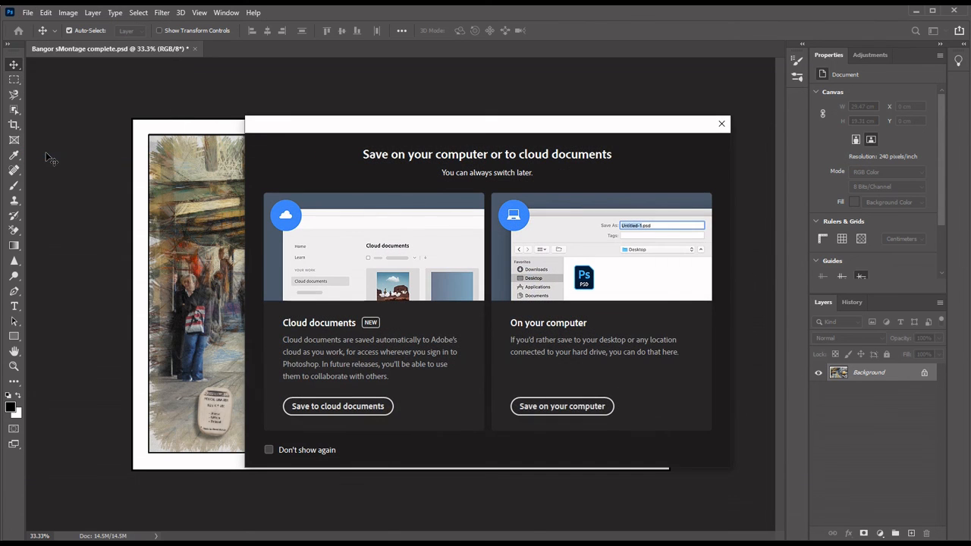
left_click(573, 410)
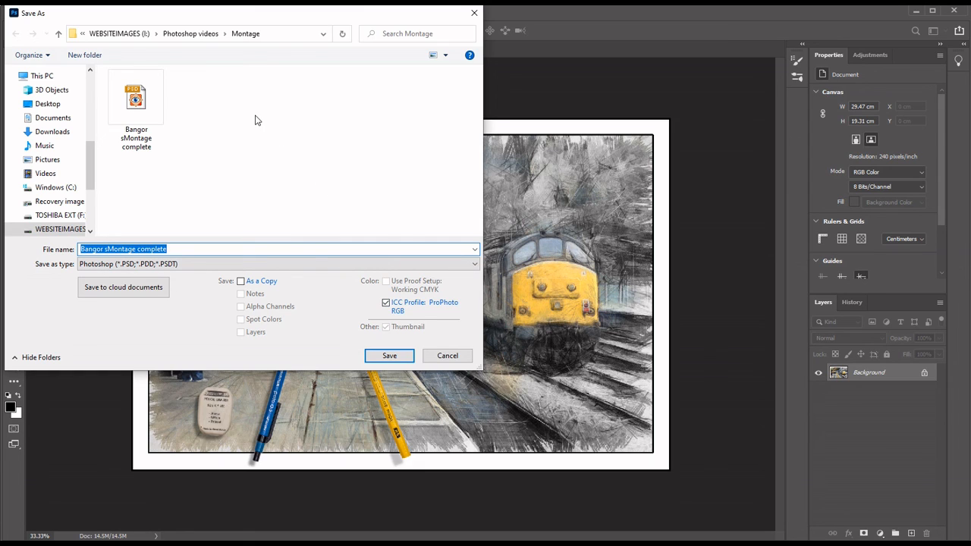
left_click_drag(137, 249, 179, 260)
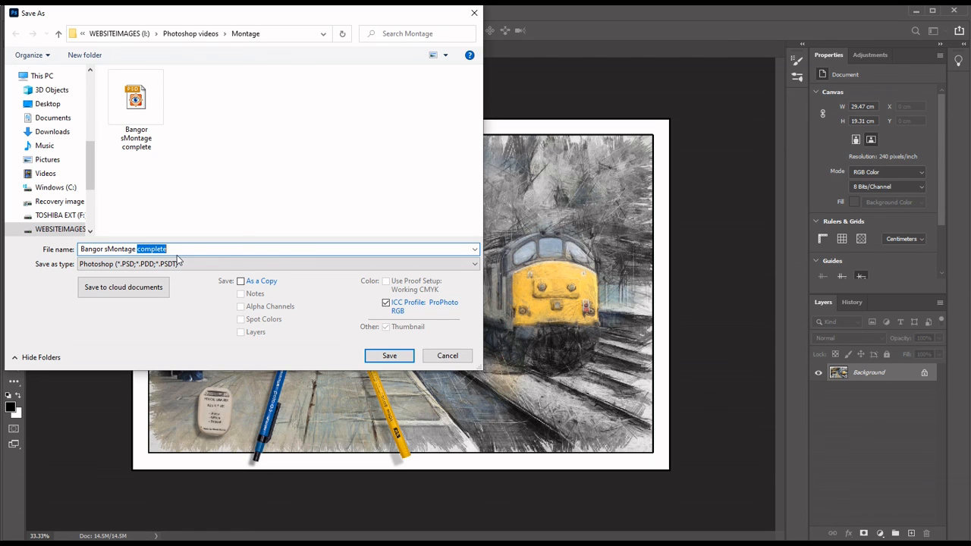
type("flat")
left_click(388, 358)
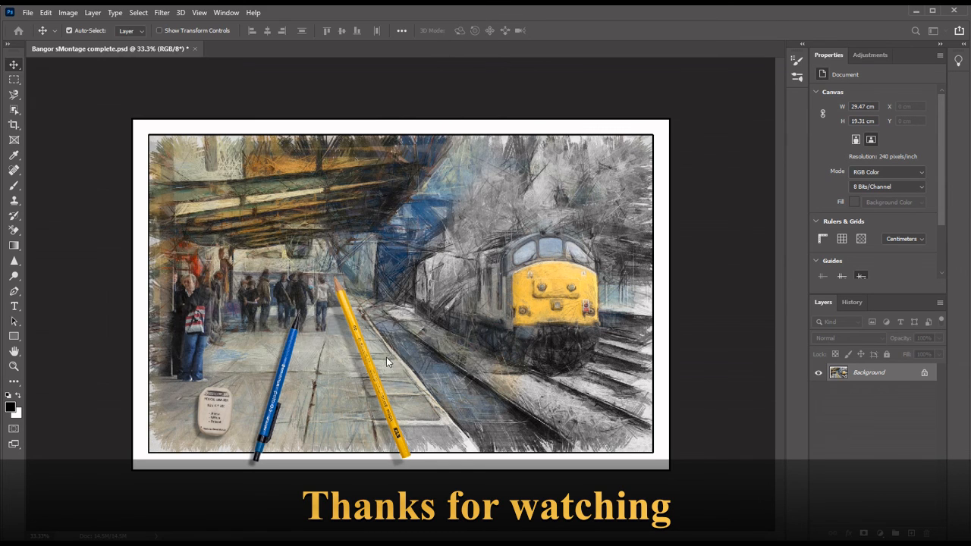